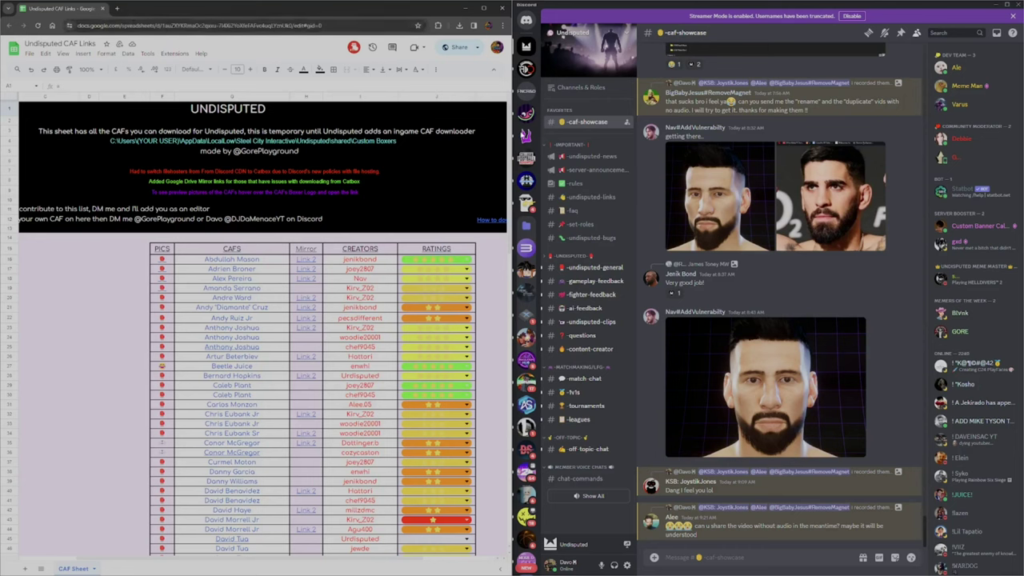
# Open the Undisputed CAF Links spreadsheet from the pinned message in Discord's caf-showcase channel and bring the CAF table into view
pyautogui.click(581, 123)
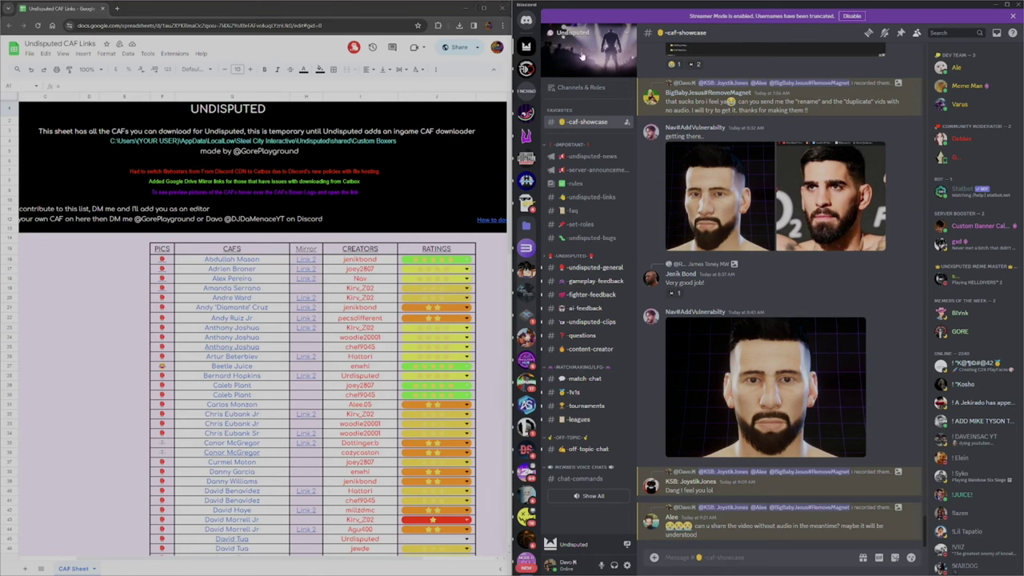
pyautogui.click(901, 33)
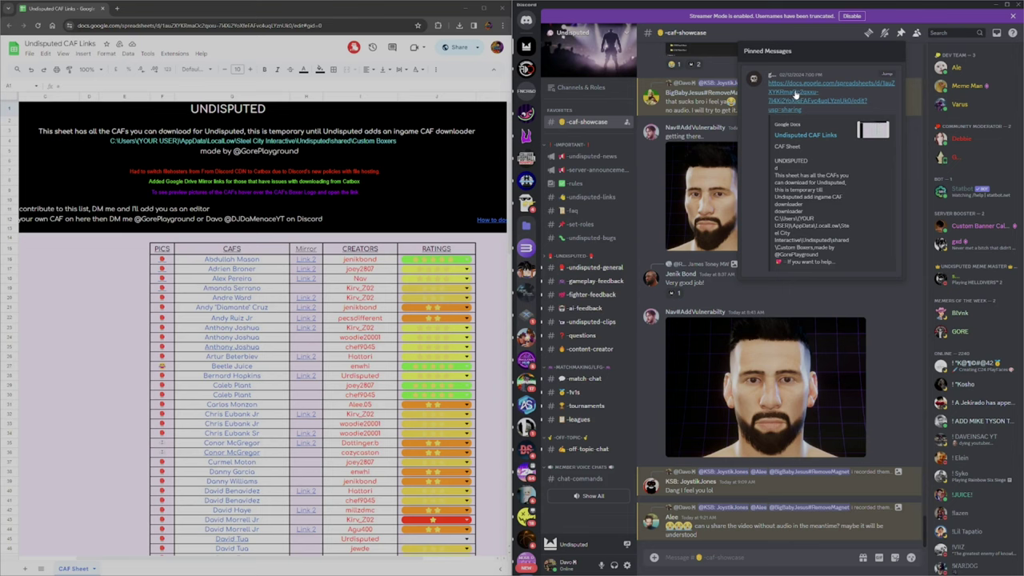
pyautogui.click(796, 95)
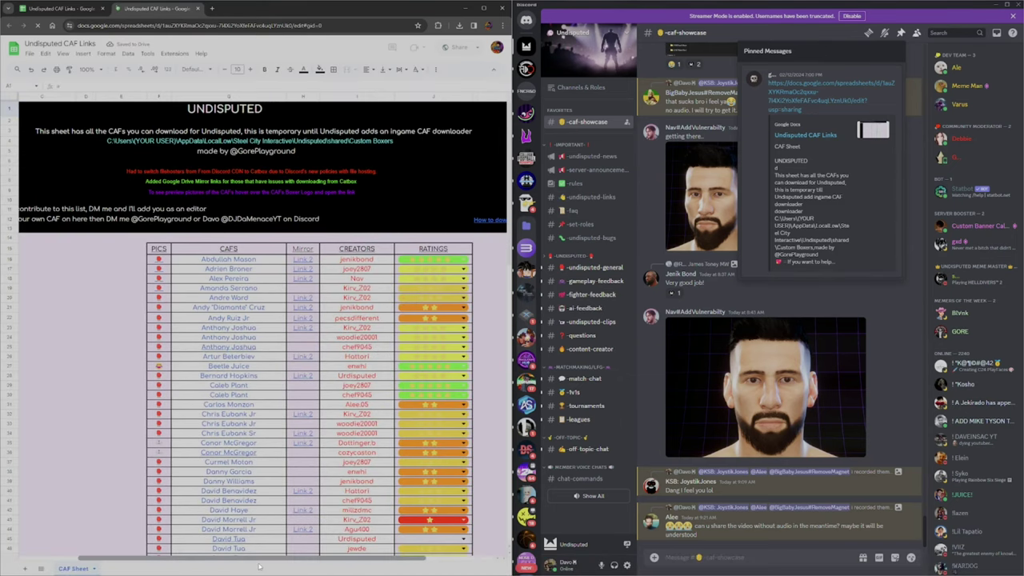
pyautogui.scroll(-10, 379, 415)
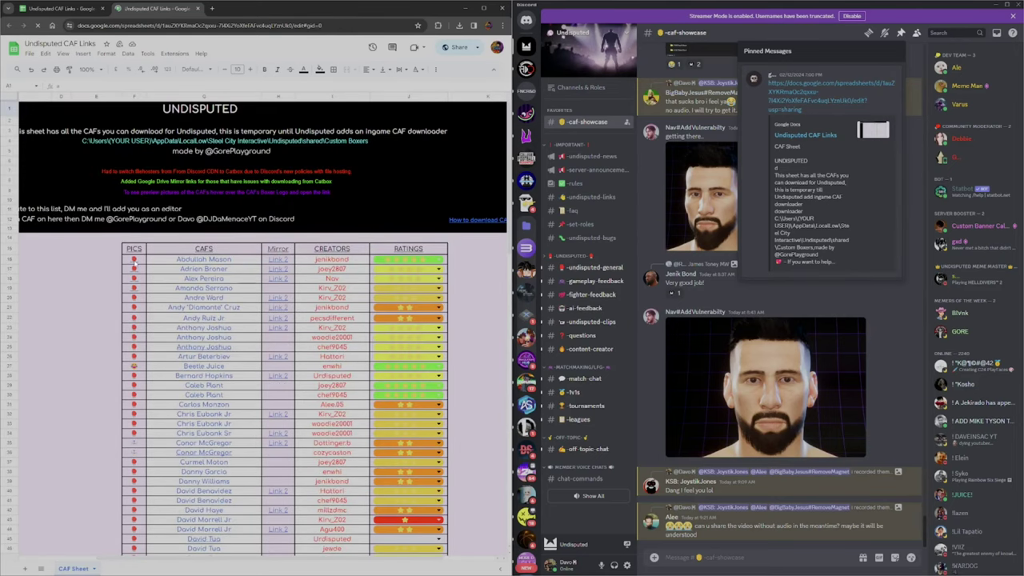
# View the preview pictures linked for the Abdullah Mason and Adrien Broner CAFs, returning to the sheet after each
pyautogui.moveTo(134, 261)
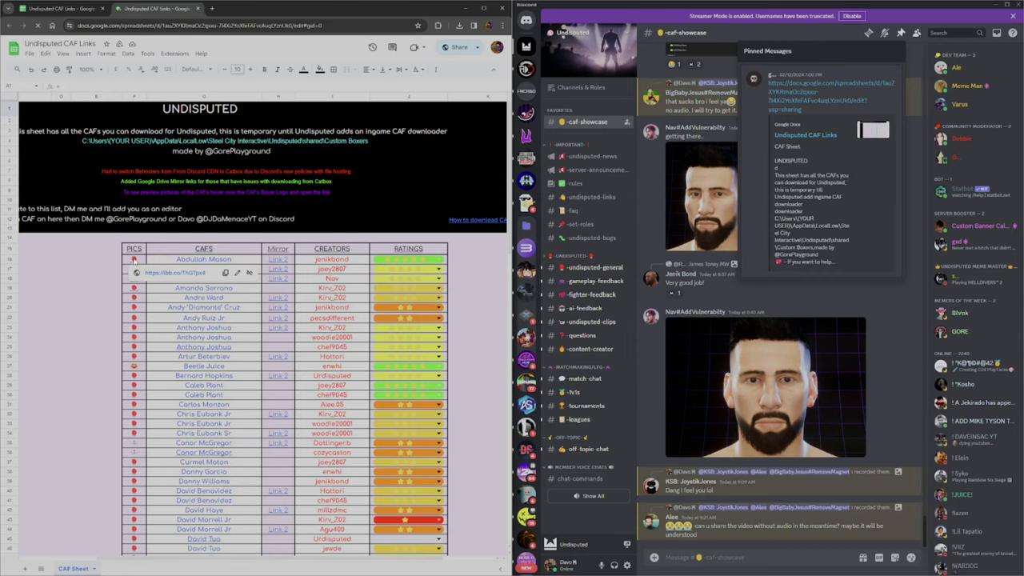
pyautogui.click(157, 274)
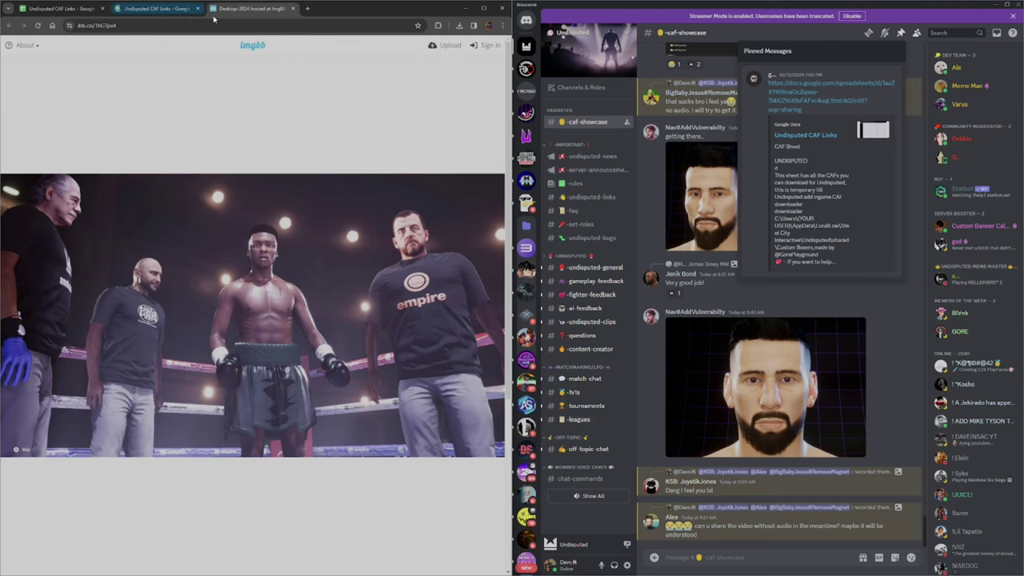
pyautogui.click(183, 9)
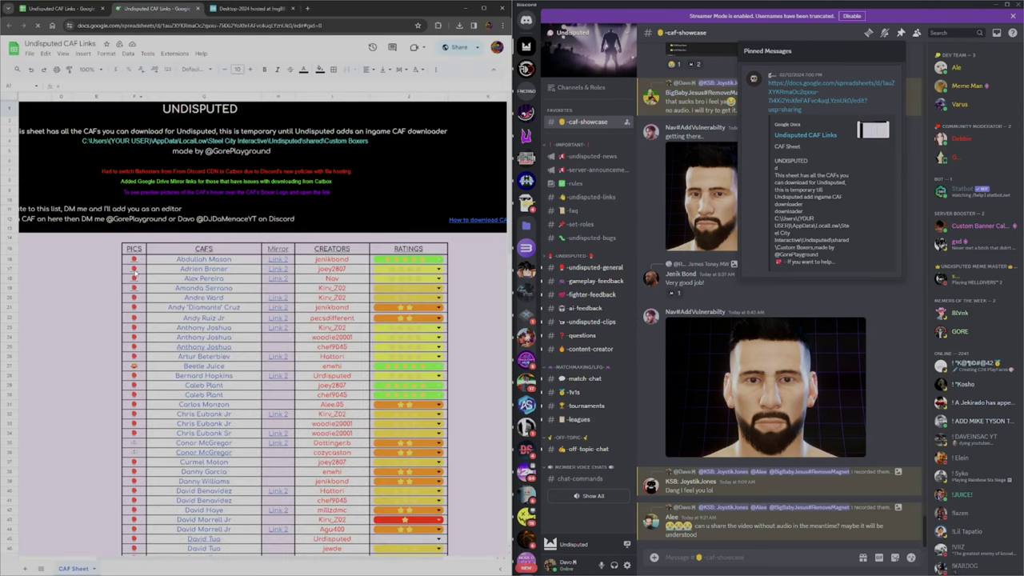
pyautogui.click(158, 286)
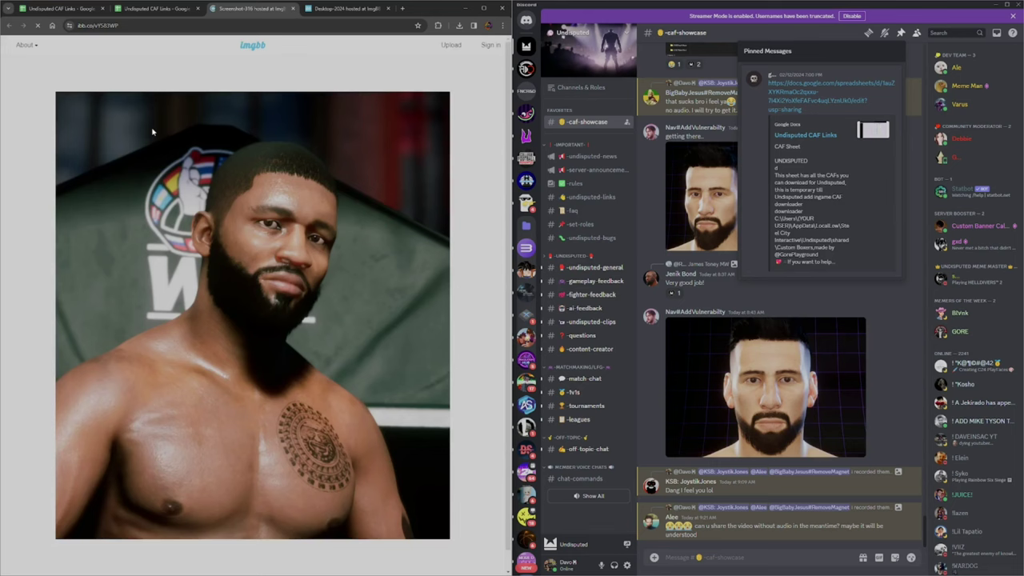
pyautogui.click(293, 9)
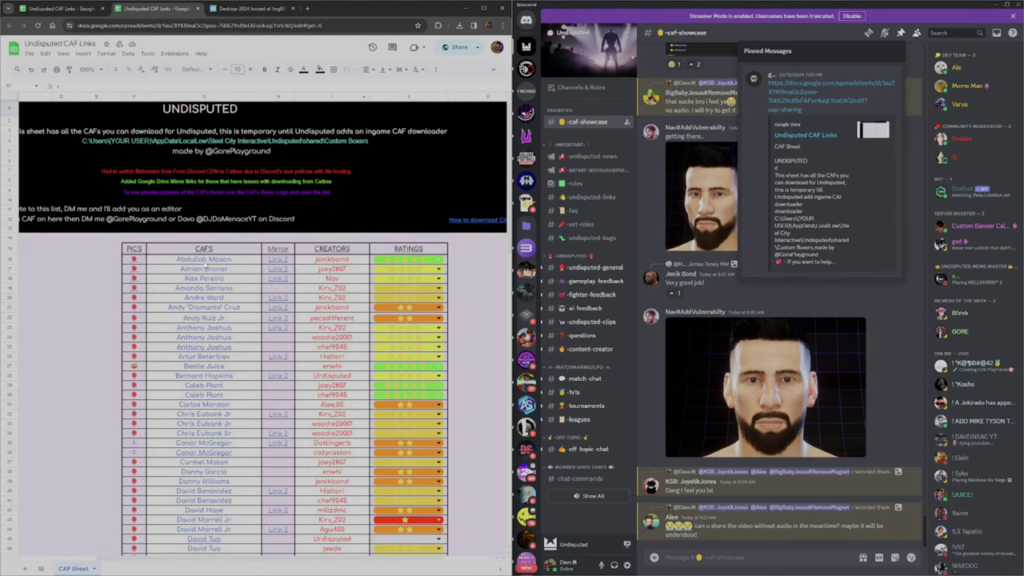
# Download the Abdullah Mason CAF zip from its catbox link and open the downloaded archive in 7-Zip
pyautogui.moveTo(200, 262)
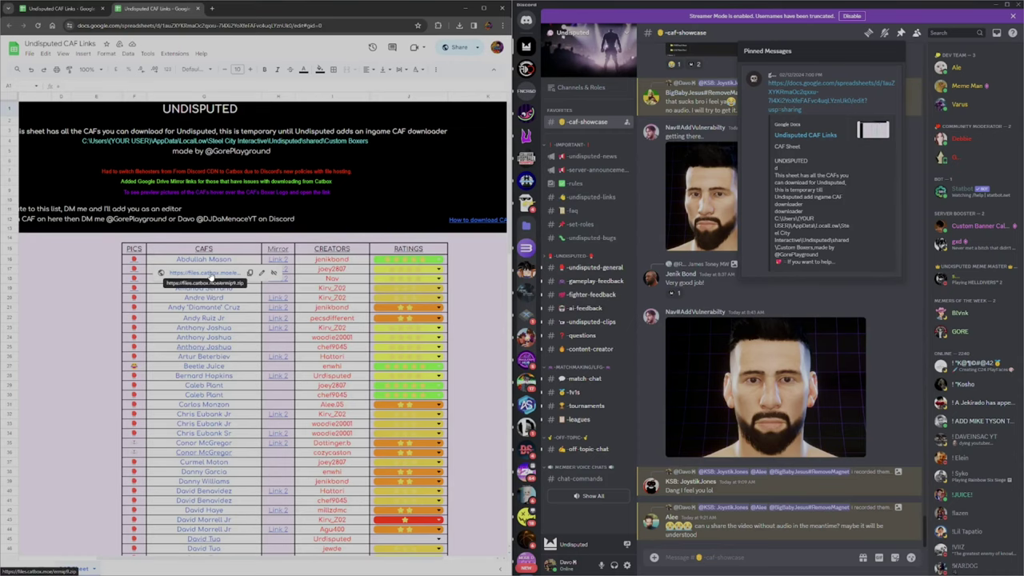
pyautogui.click(212, 275)
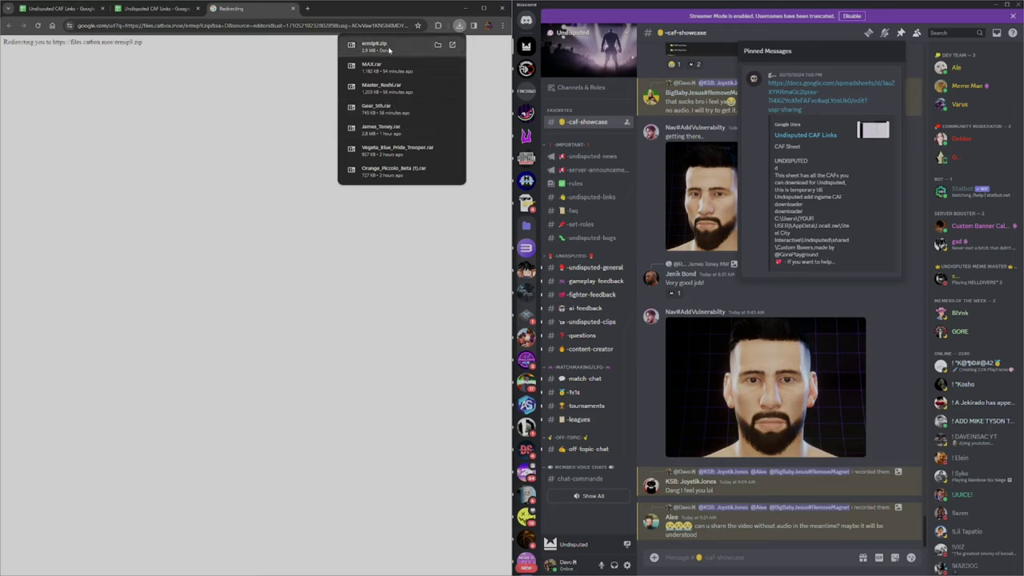
pyautogui.click(383, 49)
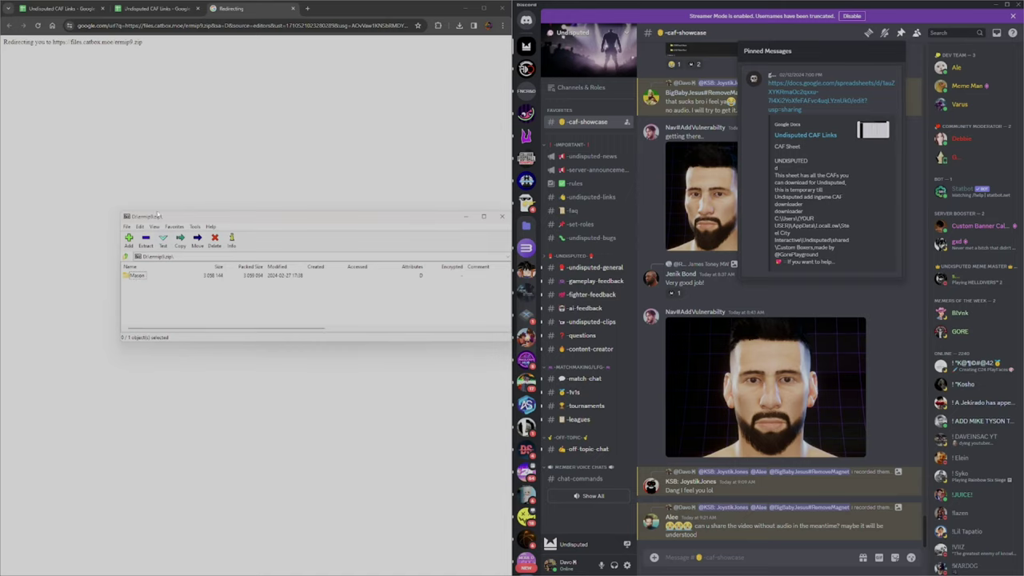
pyautogui.moveTo(159, 214); pyautogui.dragTo(176, 264)
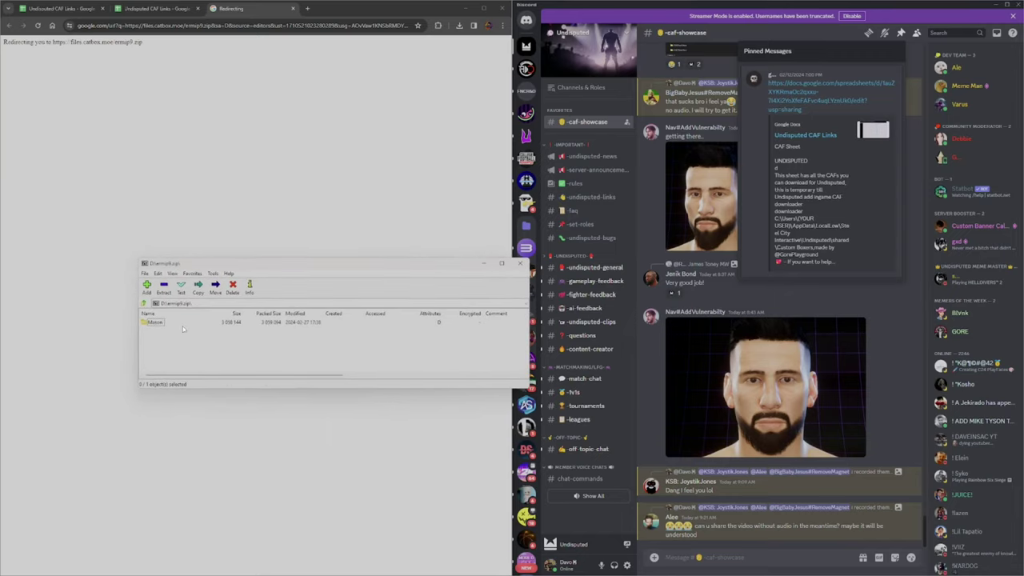
# Look inside the Mason folder in the archive, return to the archive's root, and move the archive window aside
pyautogui.click(157, 322)
pyautogui.doubleClick(158, 322)
pyautogui.click(144, 292)
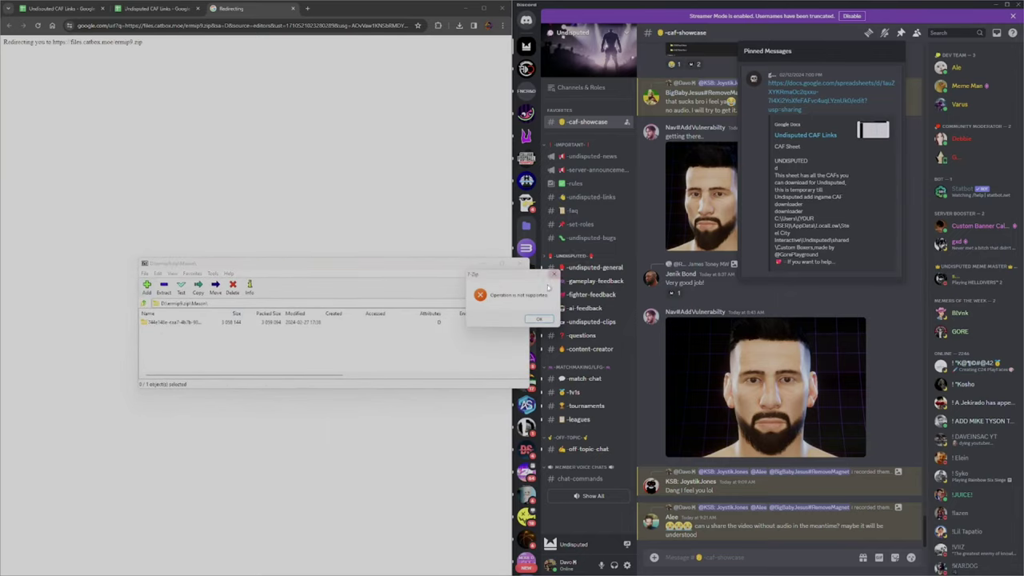
pyautogui.click(554, 274)
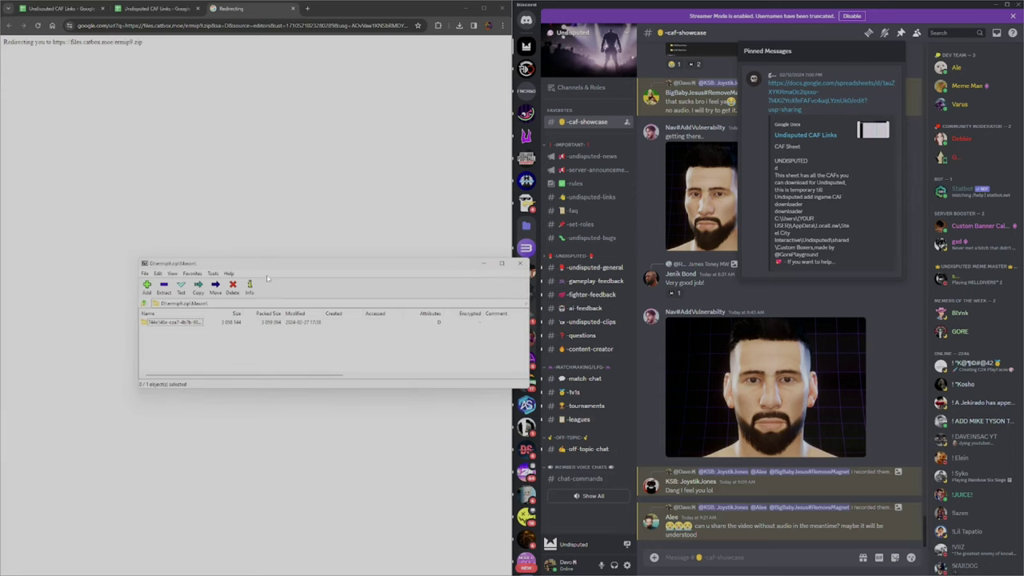
pyautogui.moveTo(243, 269); pyautogui.dragTo(350, 198)
pyautogui.click(250, 231)
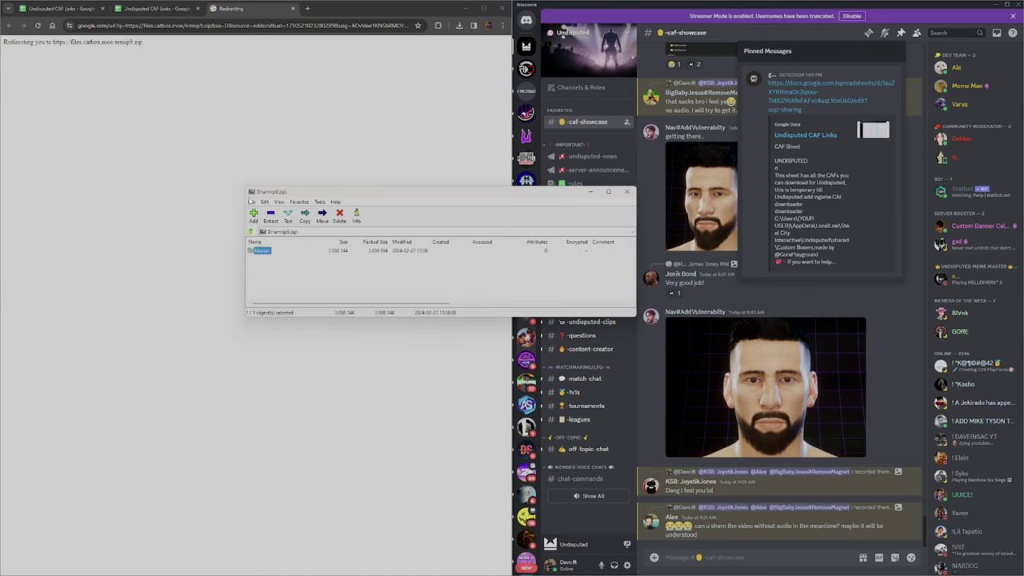
pyautogui.moveTo(295, 189); pyautogui.dragTo(454, 100)
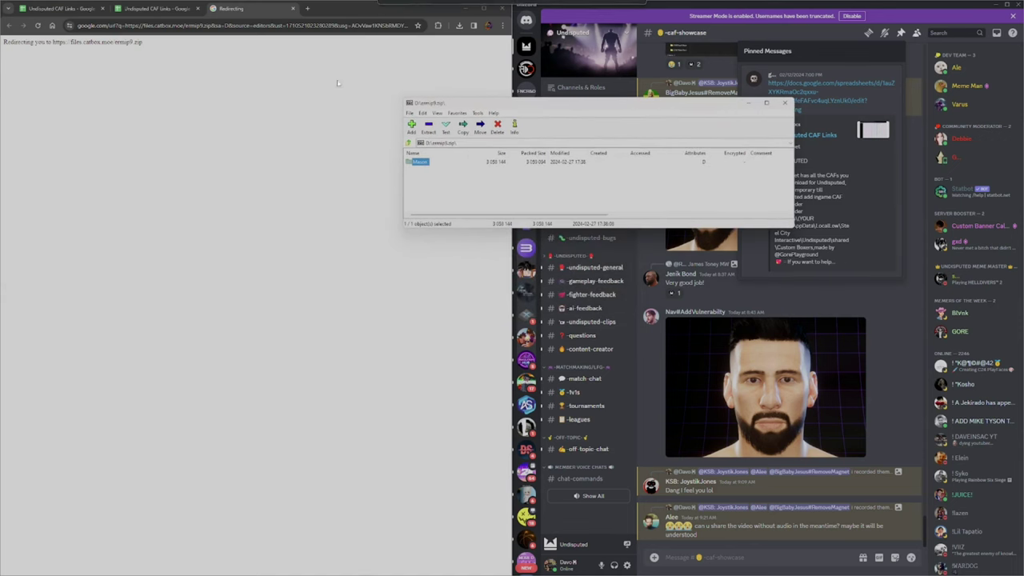
# Open the Google Drive link of the upper Shakur Stevenson entry in the CAF sheet and download the whole folder
pyautogui.click(293, 8)
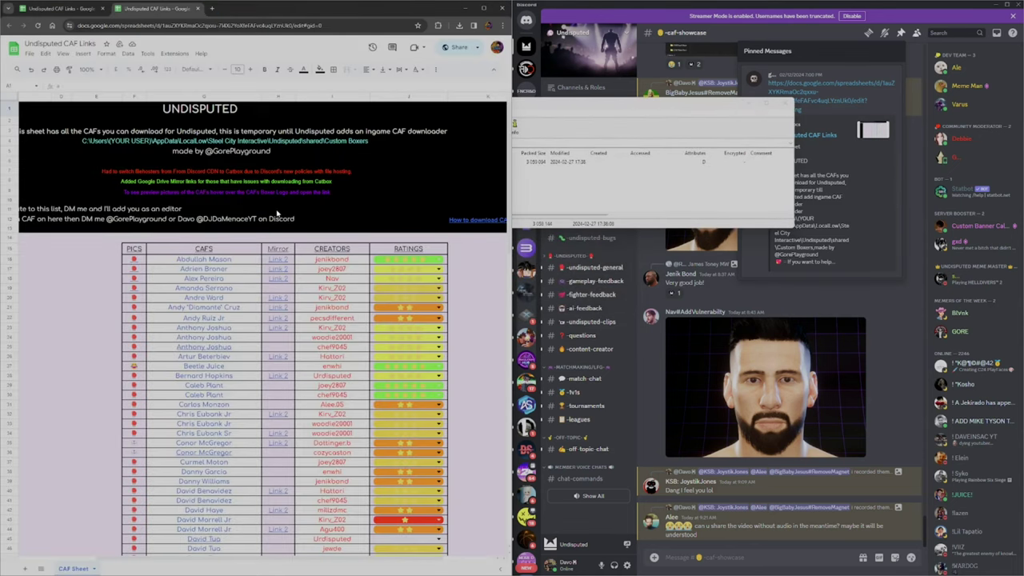
pyautogui.scroll(-10, 226, 406)
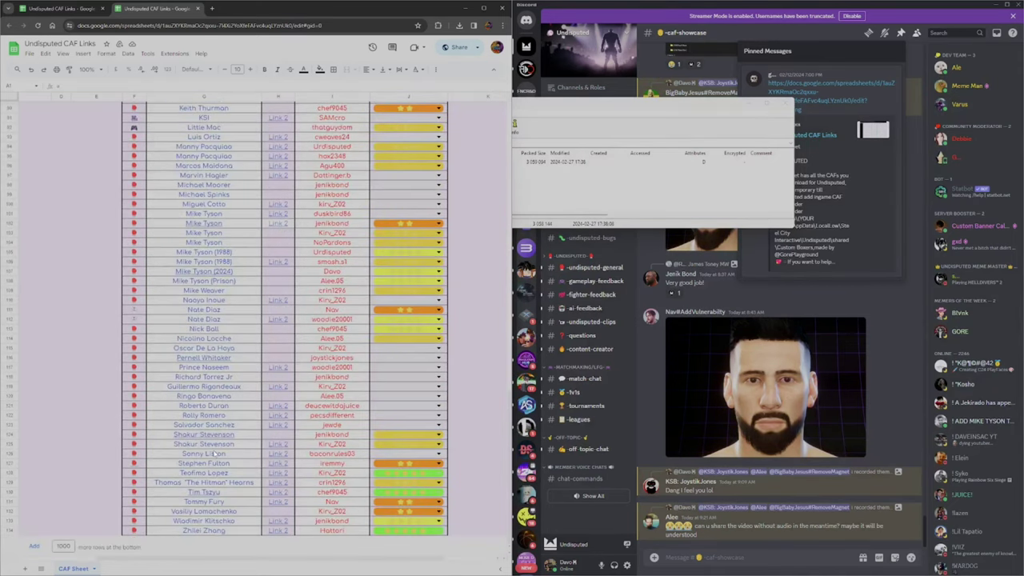
pyautogui.moveTo(218, 436)
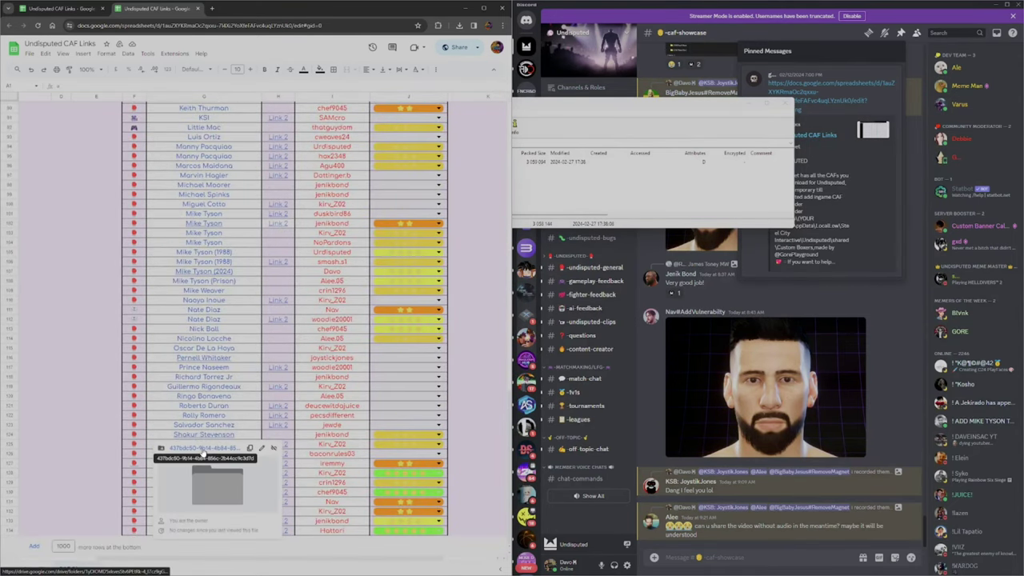
pyautogui.click(203, 451)
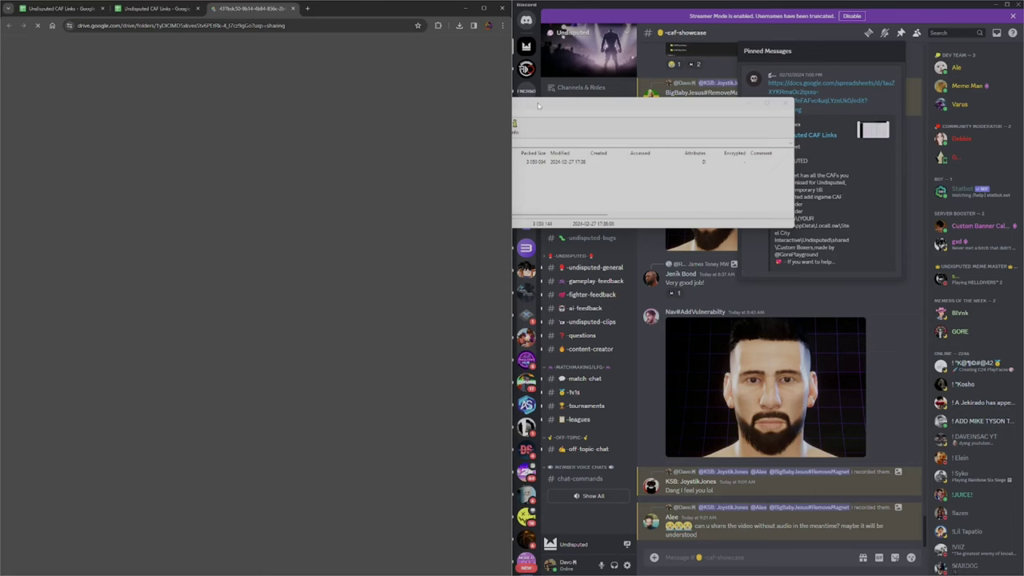
pyautogui.moveTo(534, 107); pyautogui.dragTo(207, 243)
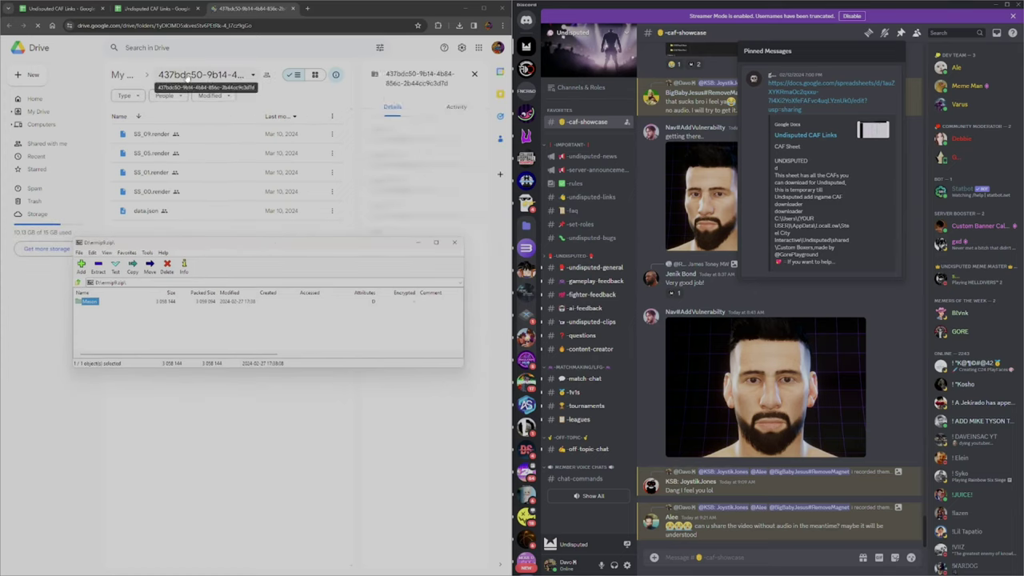
pyautogui.click(189, 76)
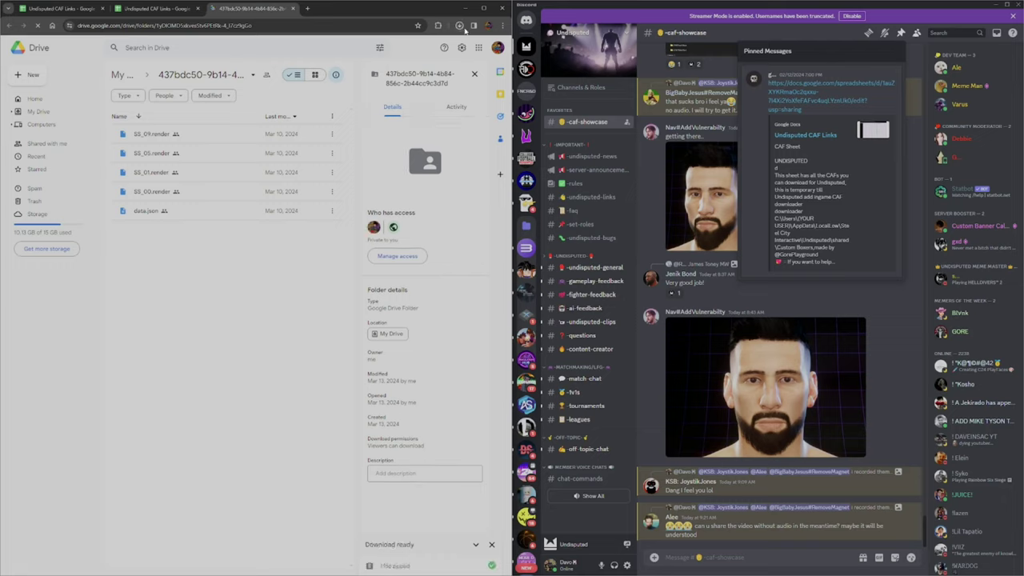
# Open the zip downloaded from Google Drive in 7-Zip and place its window above the Mason archive
pyautogui.click(460, 26)
pyautogui.click(402, 66)
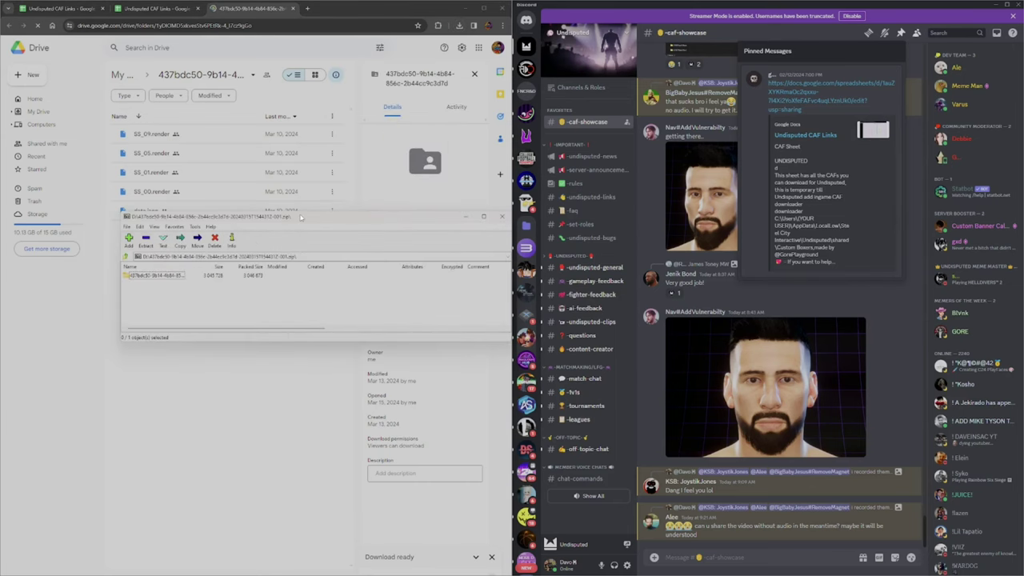
pyautogui.moveTo(301, 216); pyautogui.dragTo(499, 172)
pyautogui.click(591, 536)
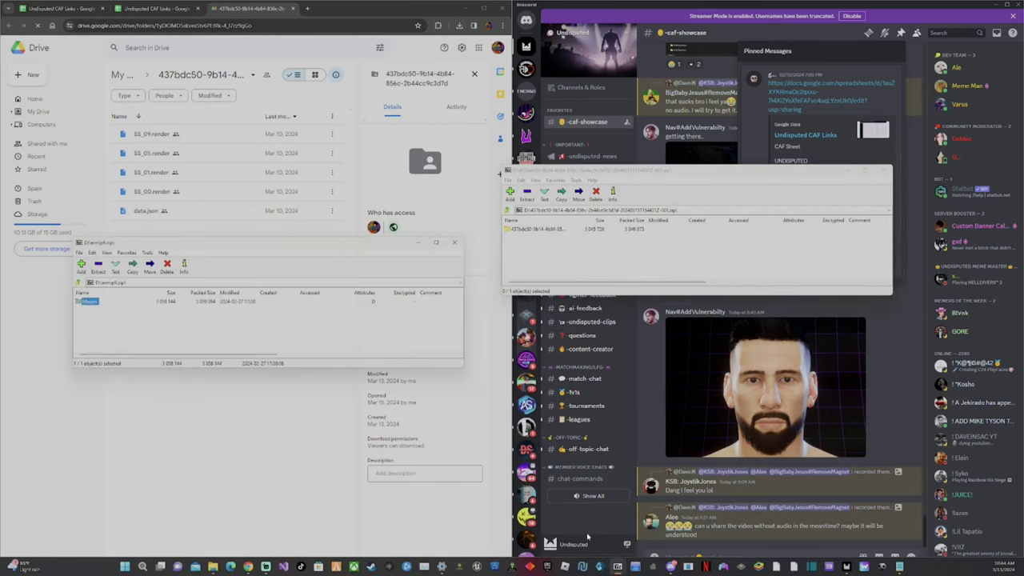
pyautogui.moveTo(640, 172); pyautogui.dragTo(212, 132)
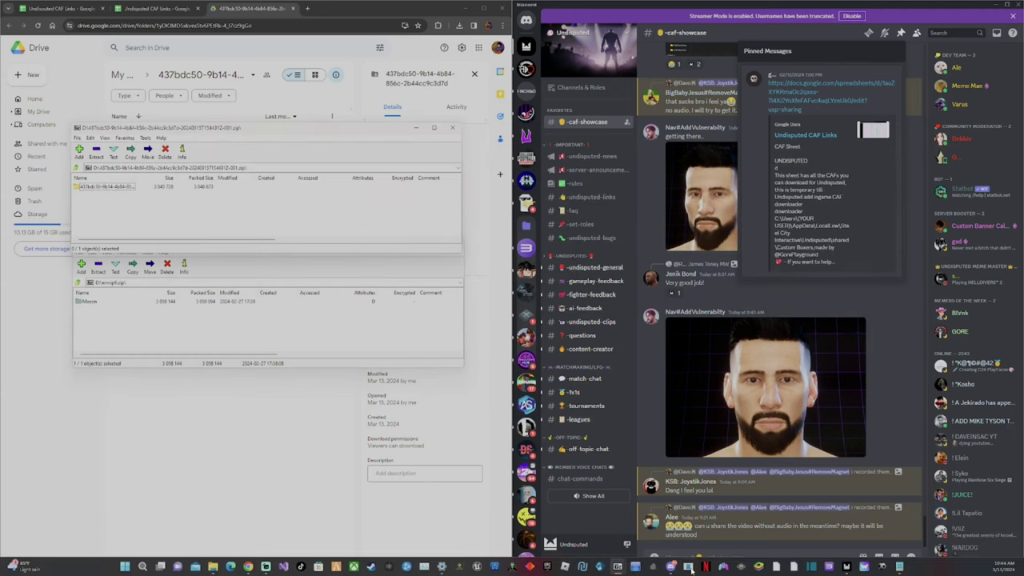
# Switch to File Explorer and open the personal user folder inside Users on Local Disk (C:)
pyautogui.click(274, 568)
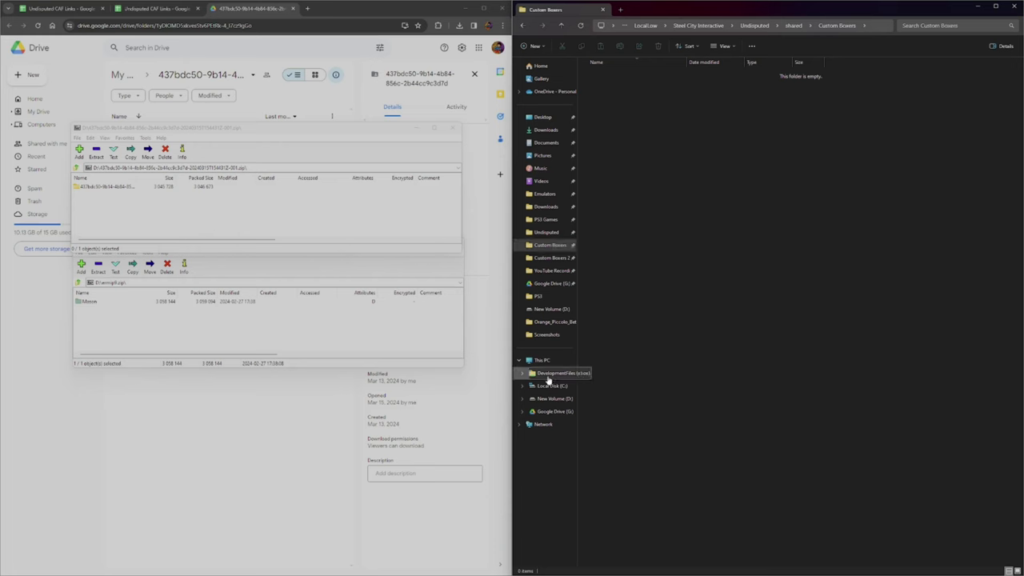
pyautogui.click(558, 390)
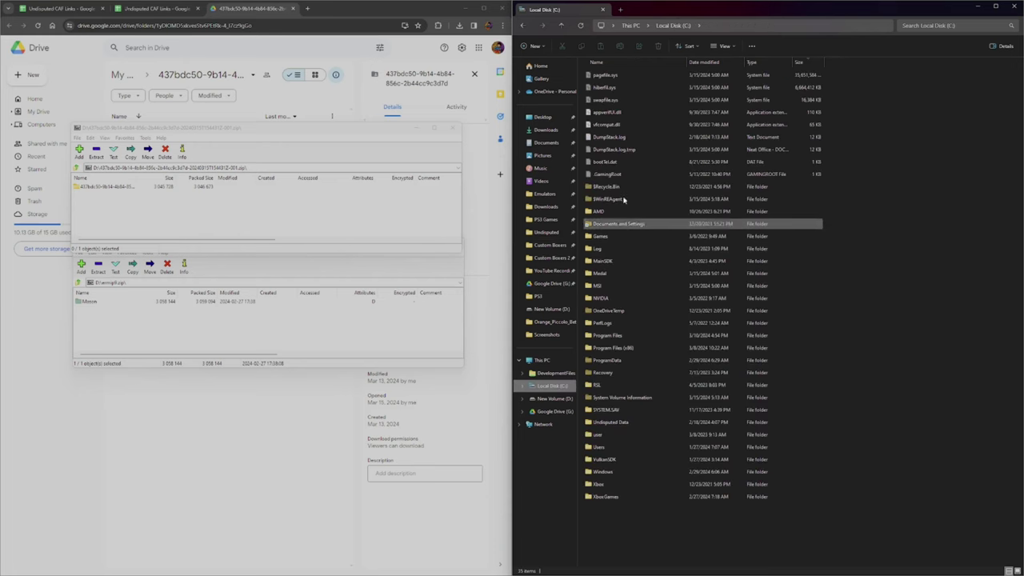
pyautogui.doubleClick(605, 450)
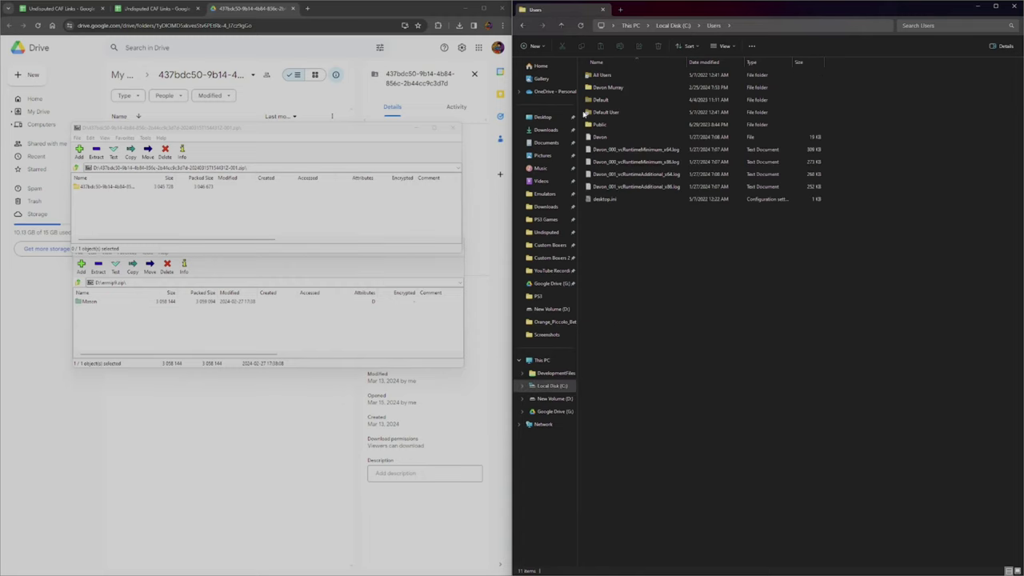
pyautogui.doubleClick(610, 89)
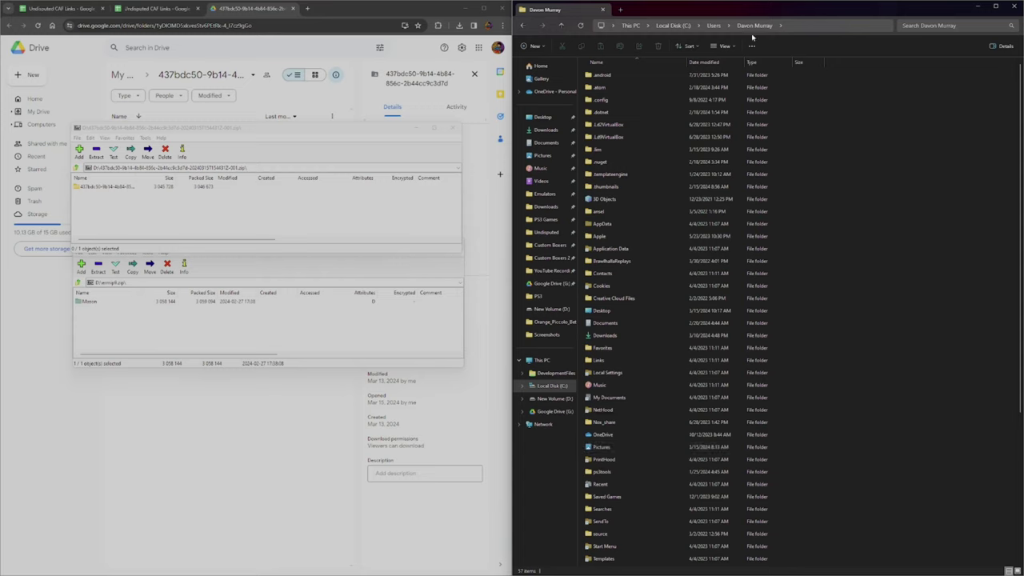
# Turn the display of hidden items off and back on in the user folder
pyautogui.click(723, 46)
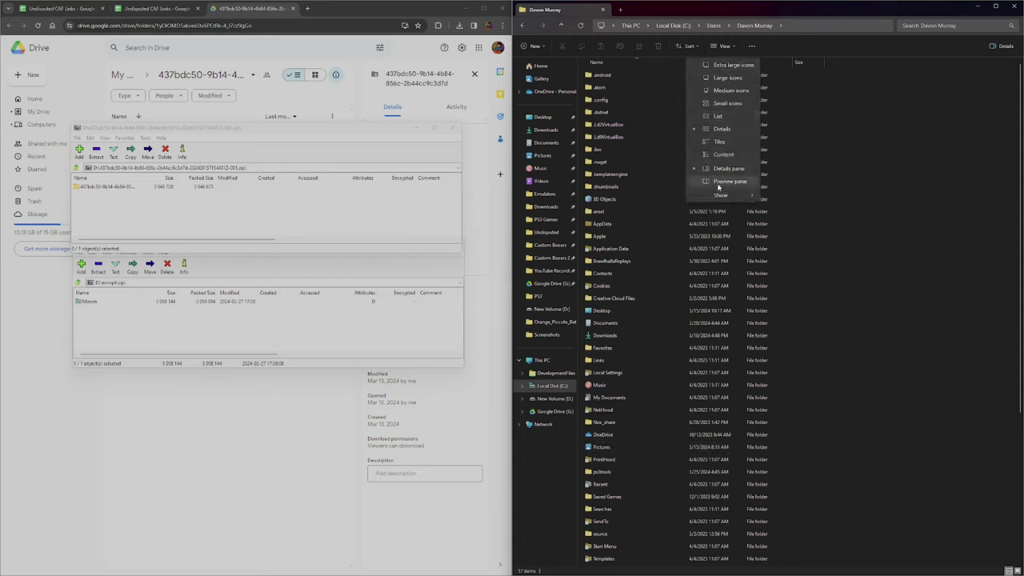
pyautogui.moveTo(720, 197)
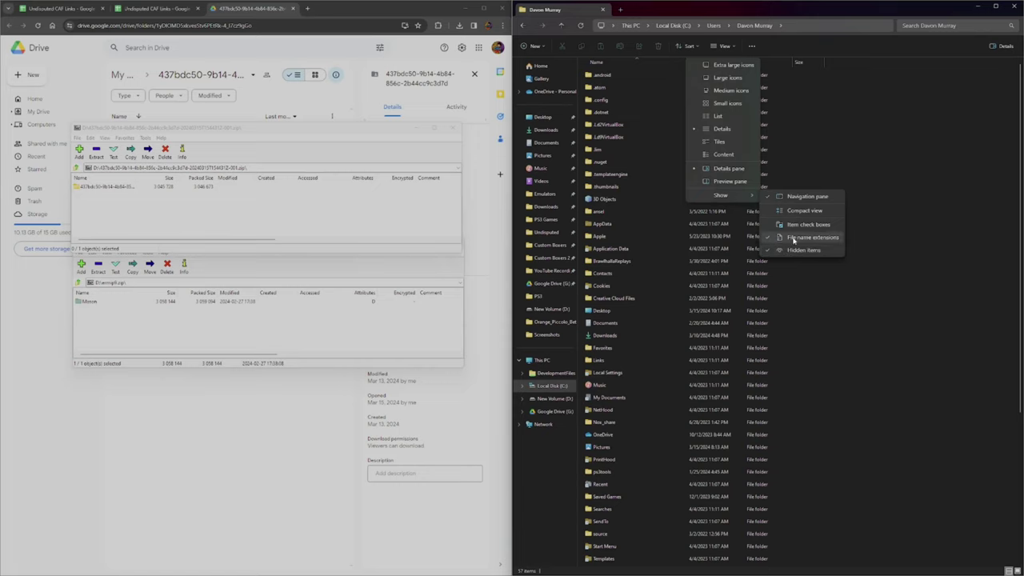
pyautogui.click(795, 251)
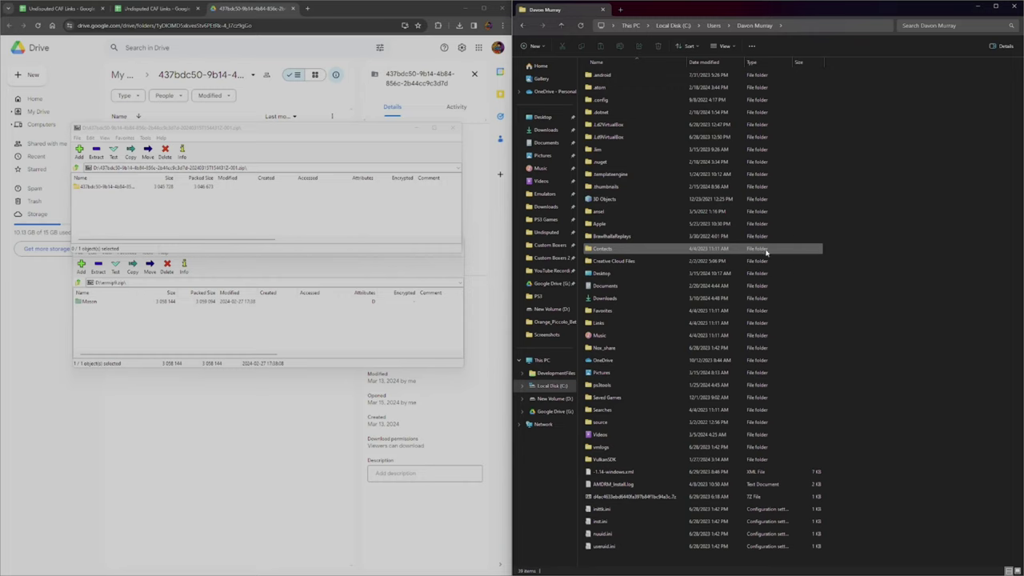
pyautogui.click(723, 45)
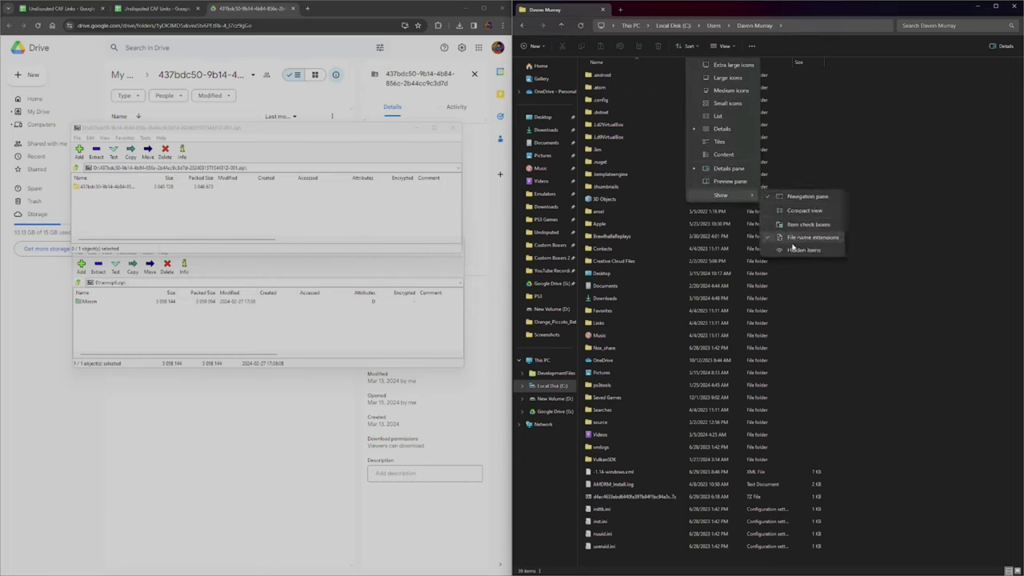
pyautogui.click(794, 250)
# Set the folder options to show hidden files, folders, and drives, and apply them
pyautogui.click(751, 45)
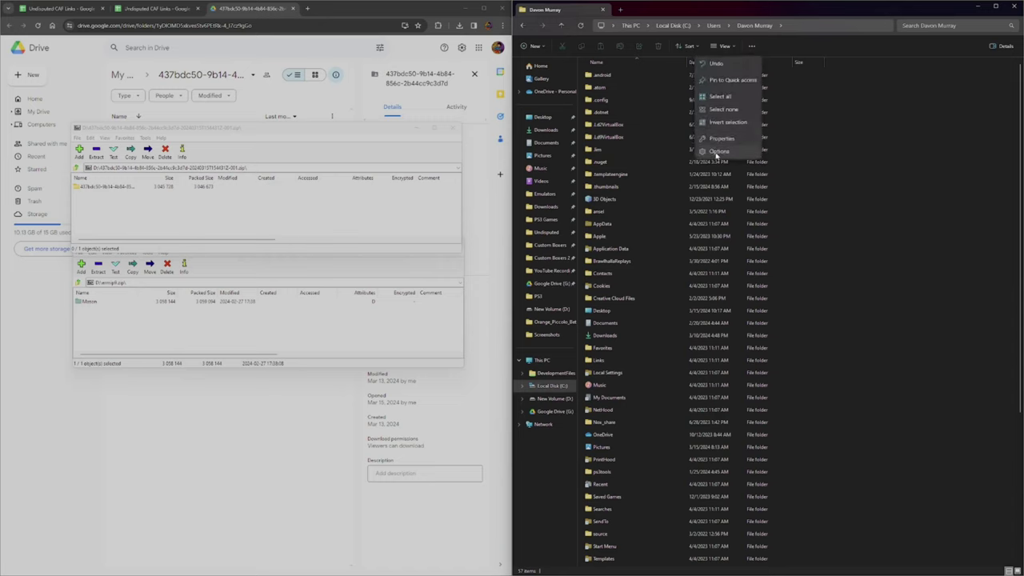
pyautogui.click(712, 151)
pyautogui.click(552, 84)
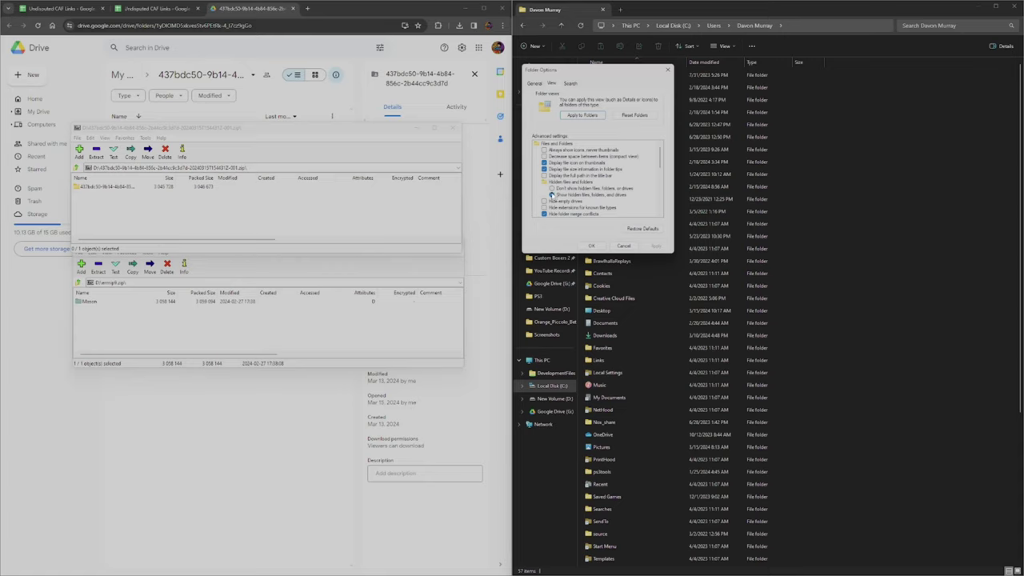
pyautogui.click(592, 246)
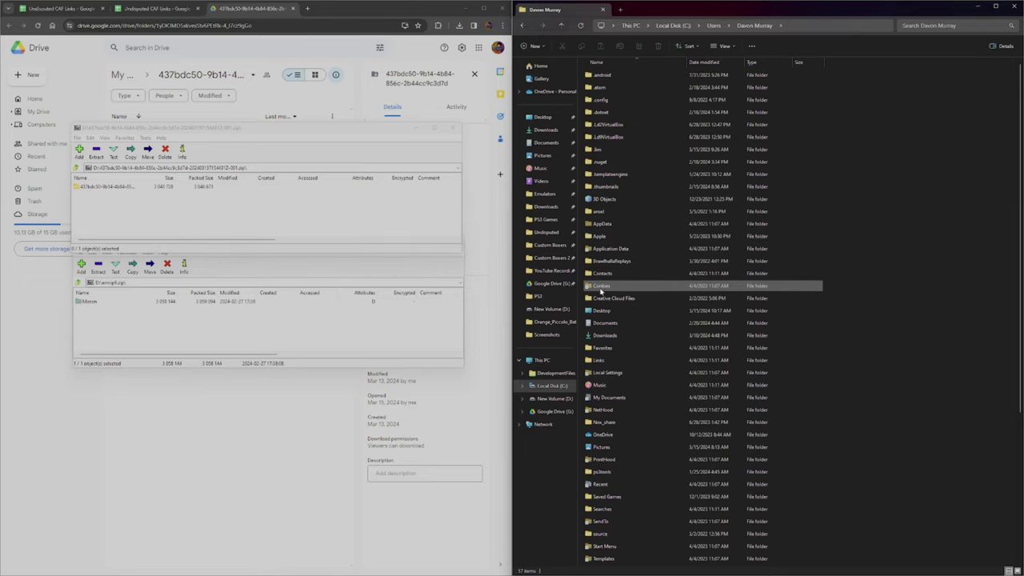
# Navigate from the user folder through AppData, LocalLow, Steel City Interactive, Undisputed and shared into the Custom Boxers folder
pyautogui.doubleClick(600, 224)
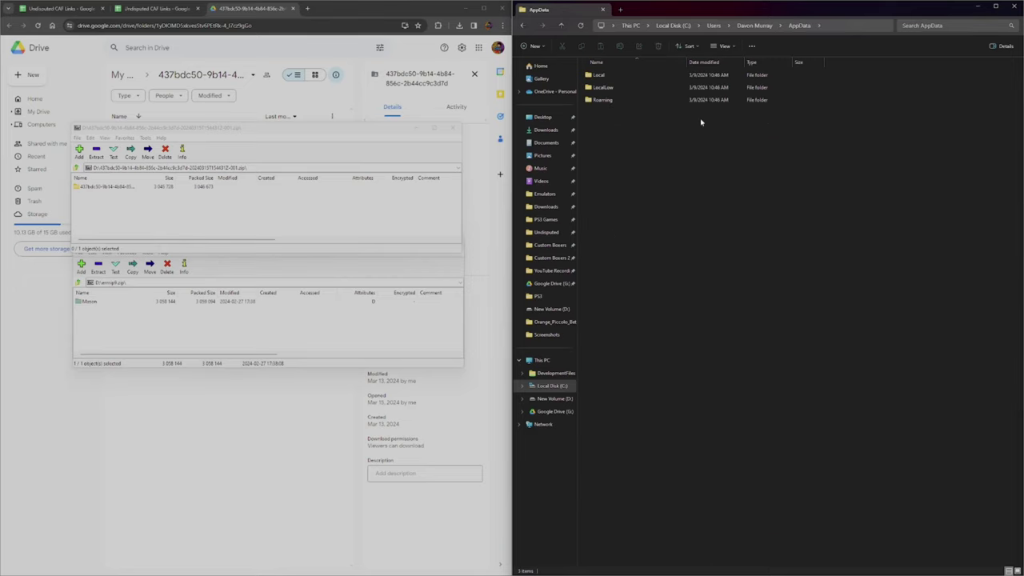
pyautogui.doubleClick(619, 89)
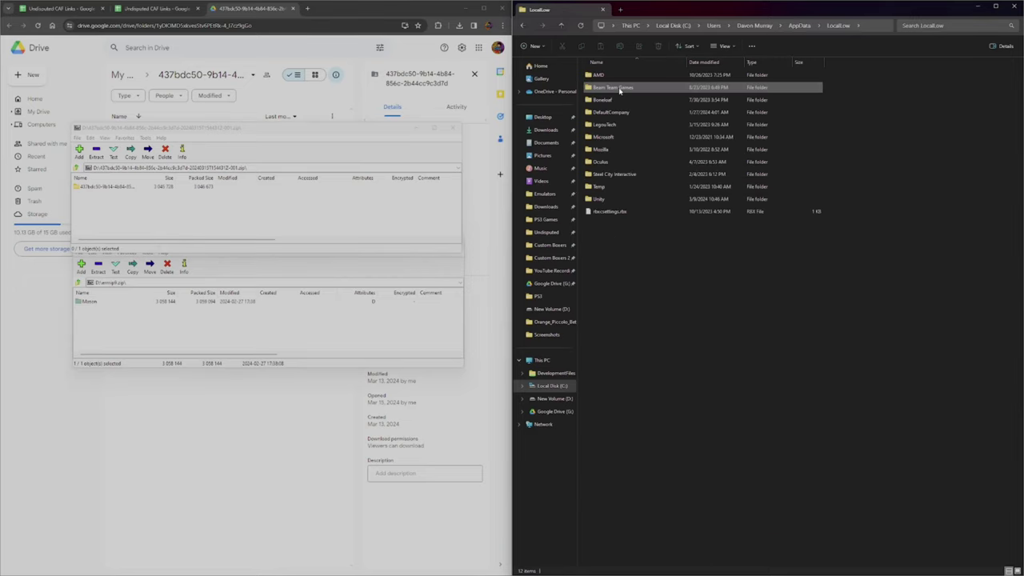
pyautogui.doubleClick(624, 174)
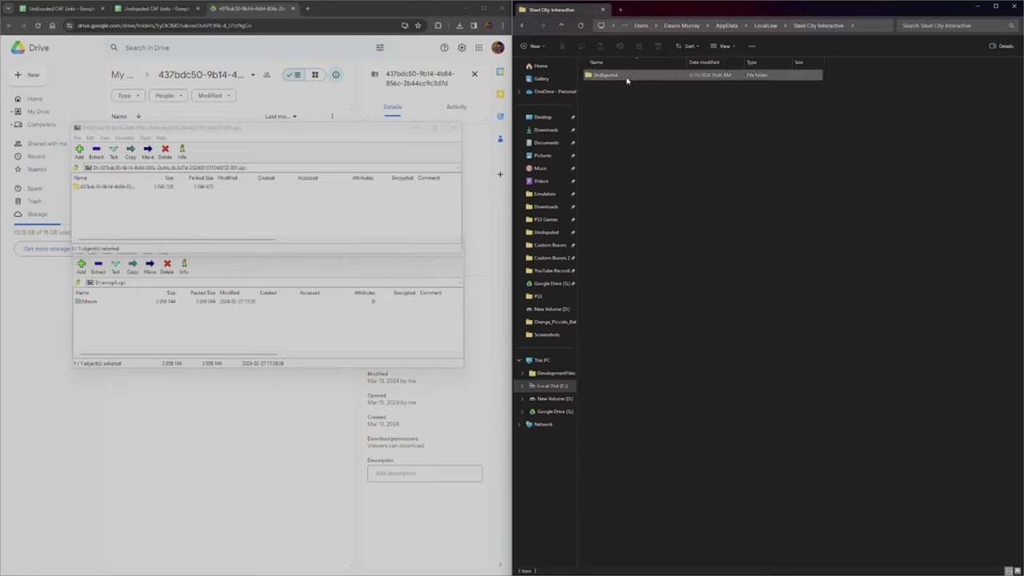
pyautogui.doubleClick(600, 75)
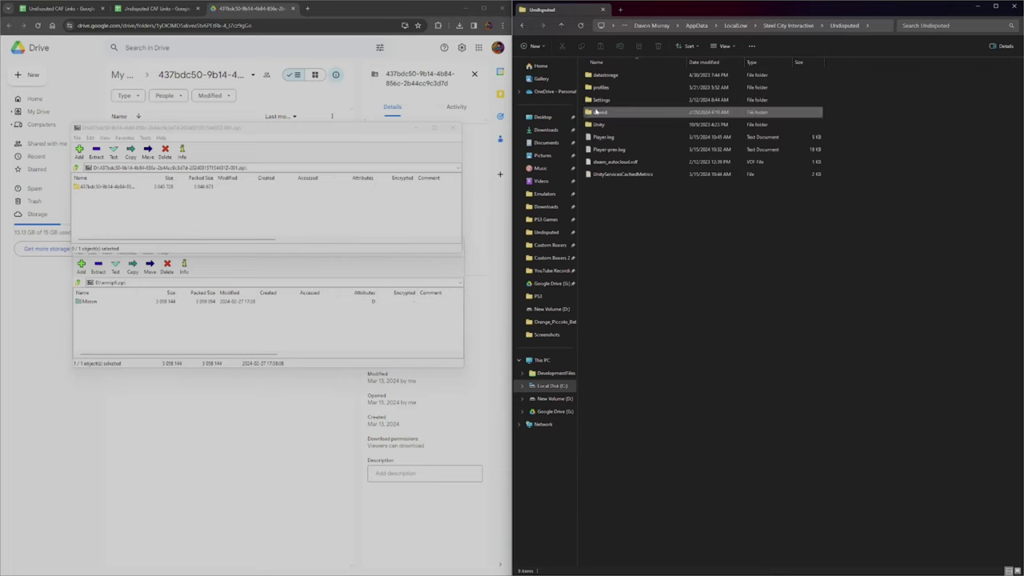
pyautogui.doubleClick(607, 116)
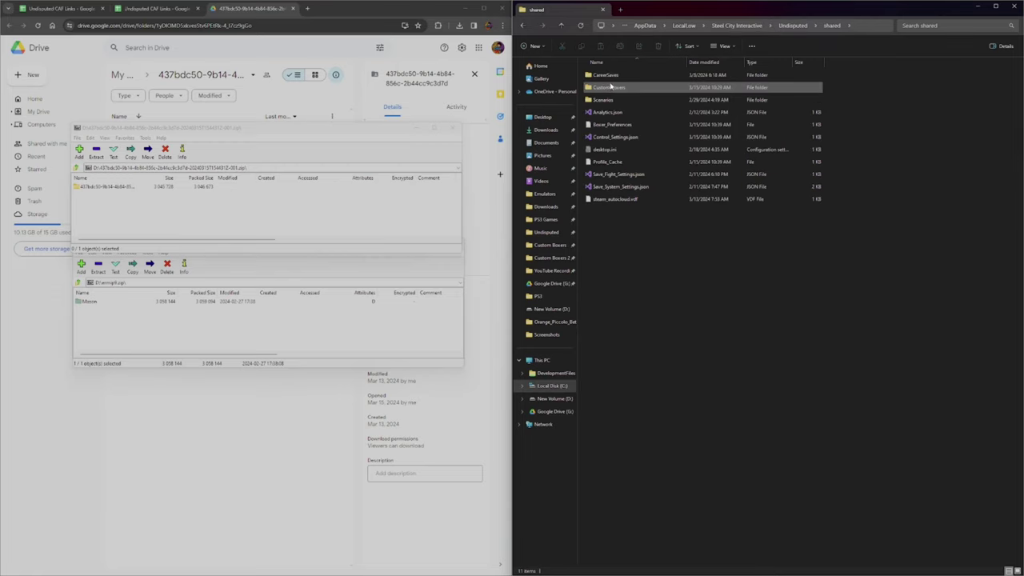
pyautogui.doubleClick(612, 88)
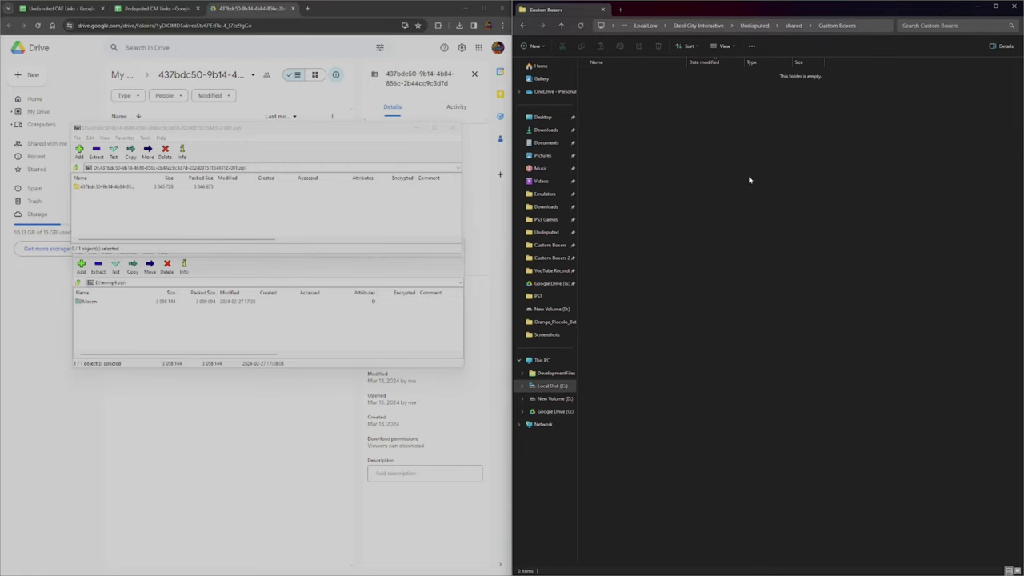
pyautogui.moveTo(744, 136); pyautogui.dragTo(790, 272)
# Extract the boxer folder inside Mason and the boxer folder from the Google Drive archive into Custom Boxers
pyautogui.click(134, 300)
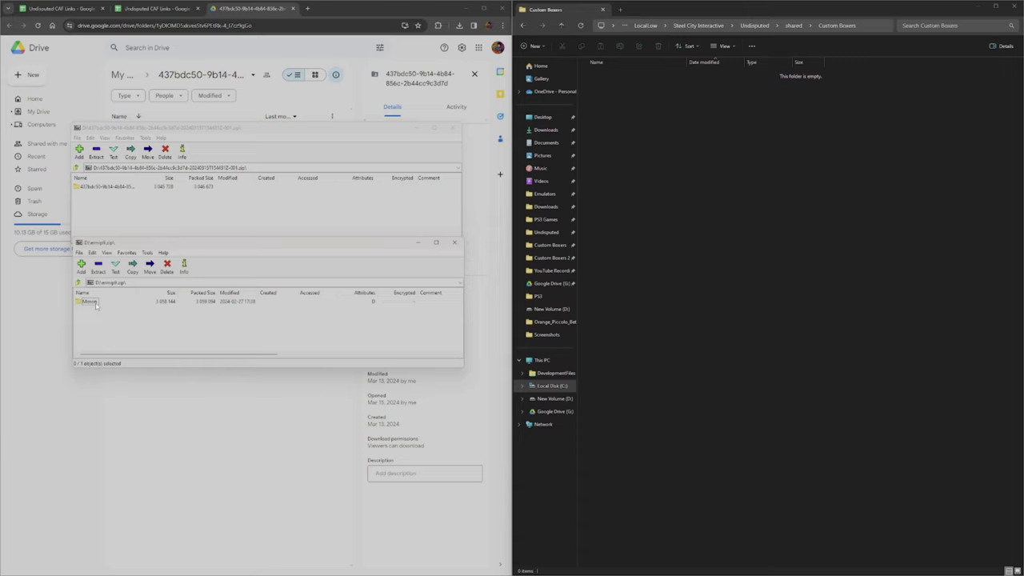
pyautogui.click(85, 188)
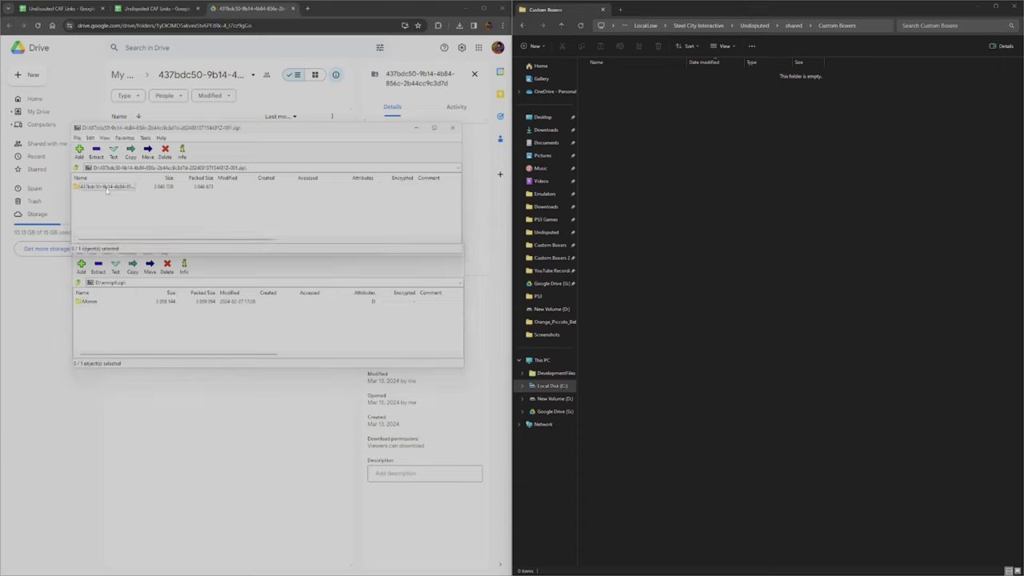
pyautogui.click(82, 315)
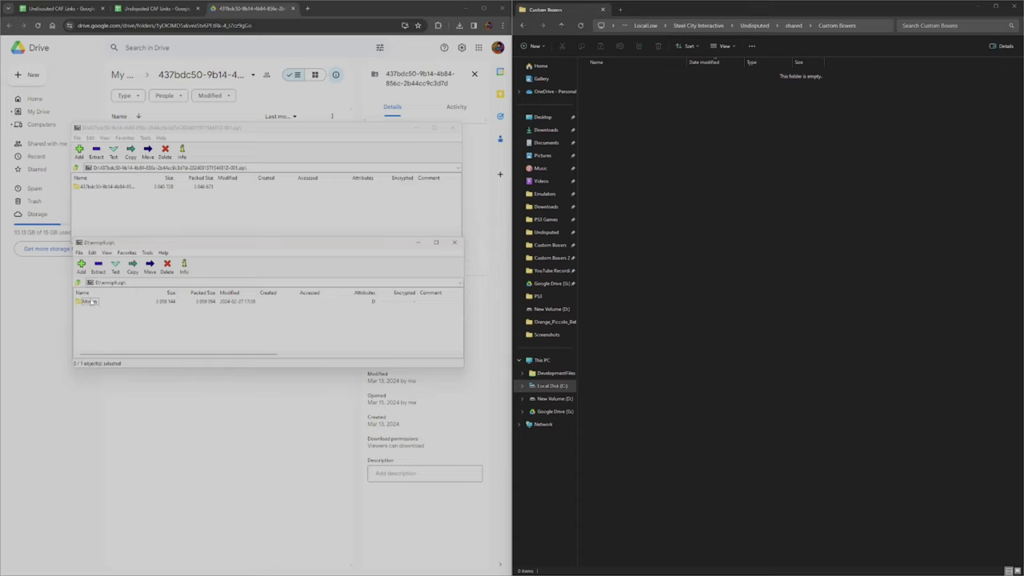
pyautogui.doubleClick(89, 302)
pyautogui.moveTo(99, 303); pyautogui.dragTo(624, 108)
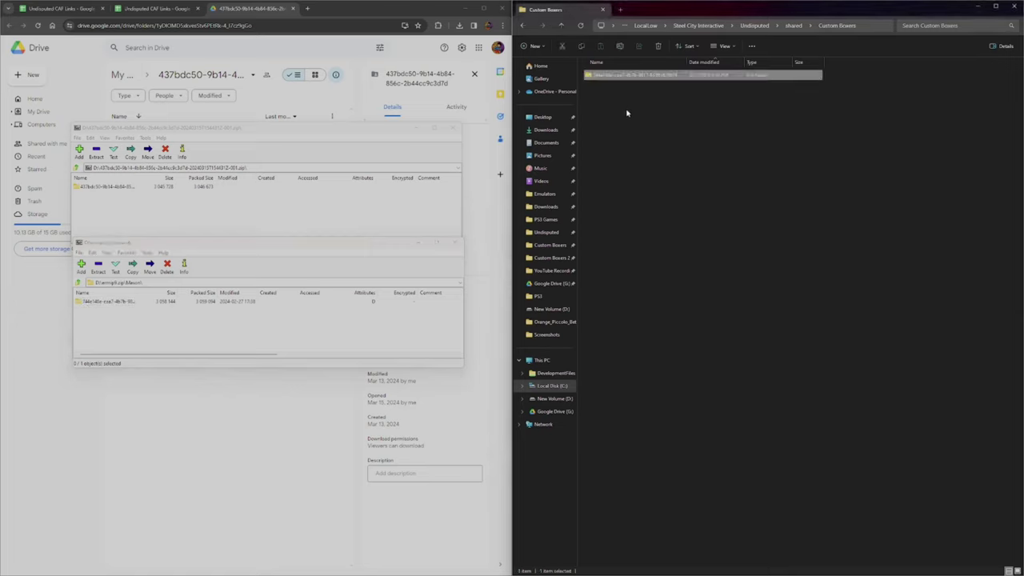
pyautogui.moveTo(92, 187); pyautogui.dragTo(596, 136)
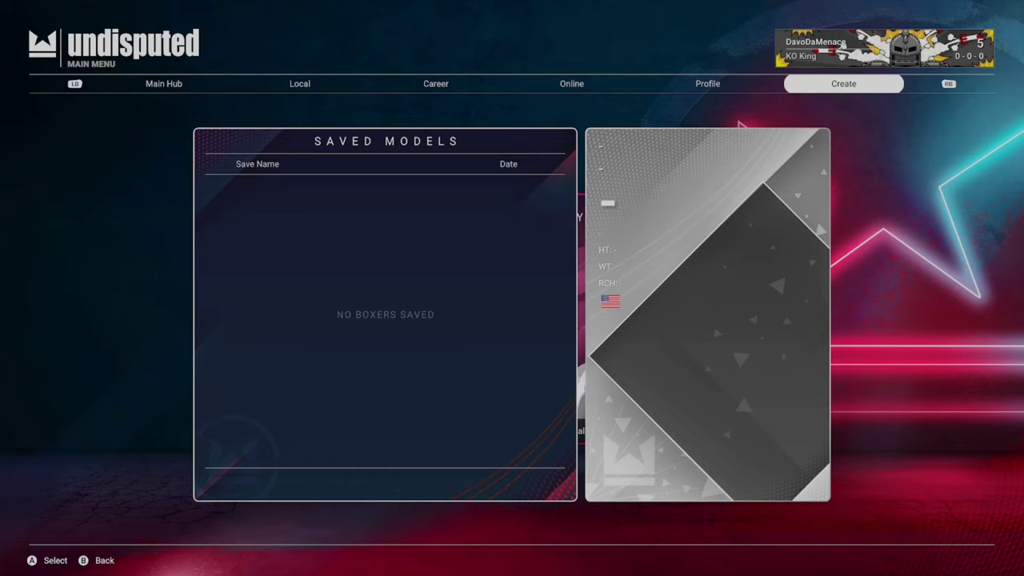
# Check the saved models in Undisputed's My Collection and return to the Create option
pyautogui.press('Escape')
pyautogui.press('Return')
pyautogui.press('Escape')
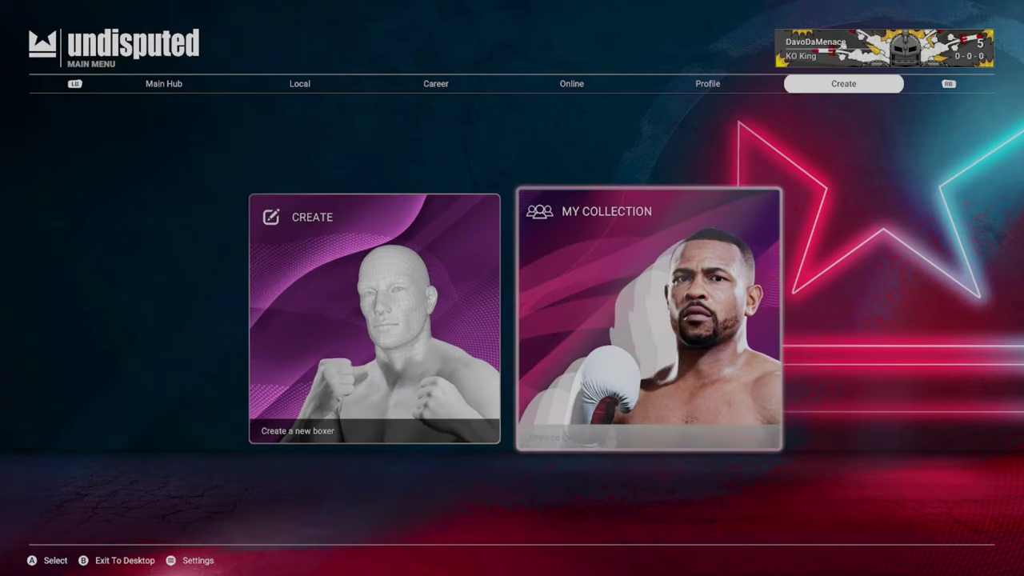
pyautogui.press('Left')
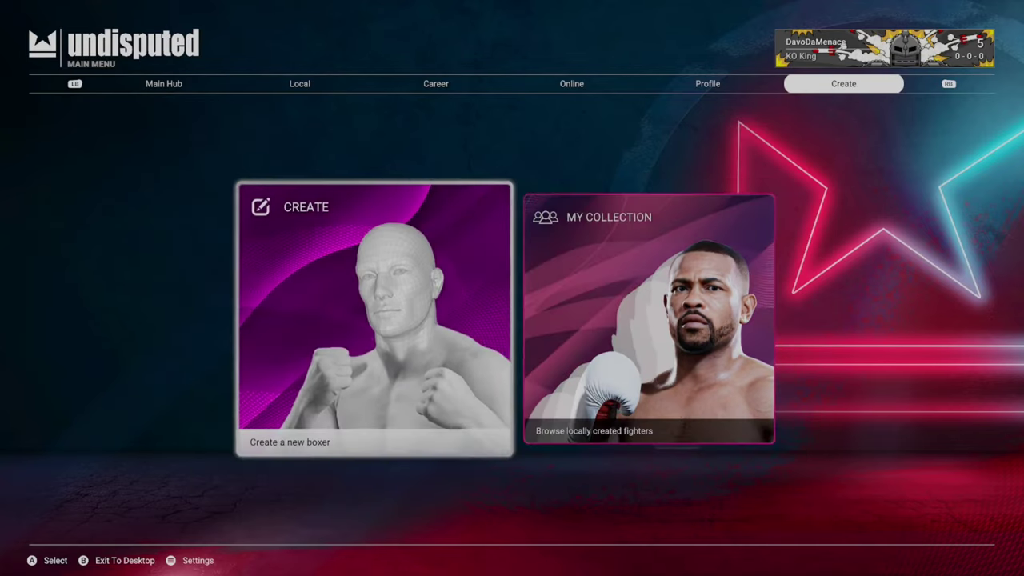
pyautogui.press('Right')
pyautogui.press('Left')
pyautogui.press('Right')
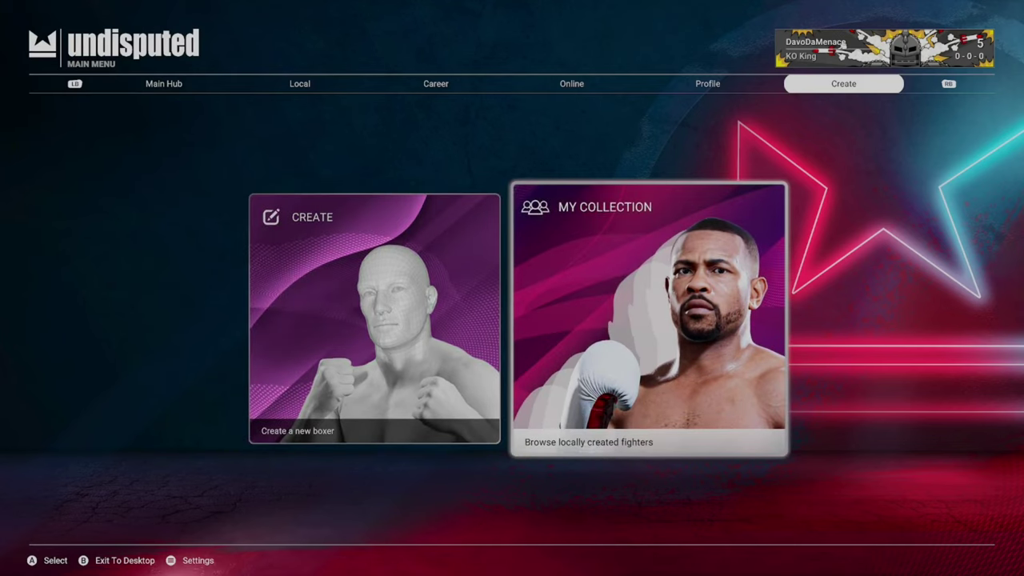
pyautogui.press('Left')
pyautogui.press('Right')
pyautogui.press('Left')
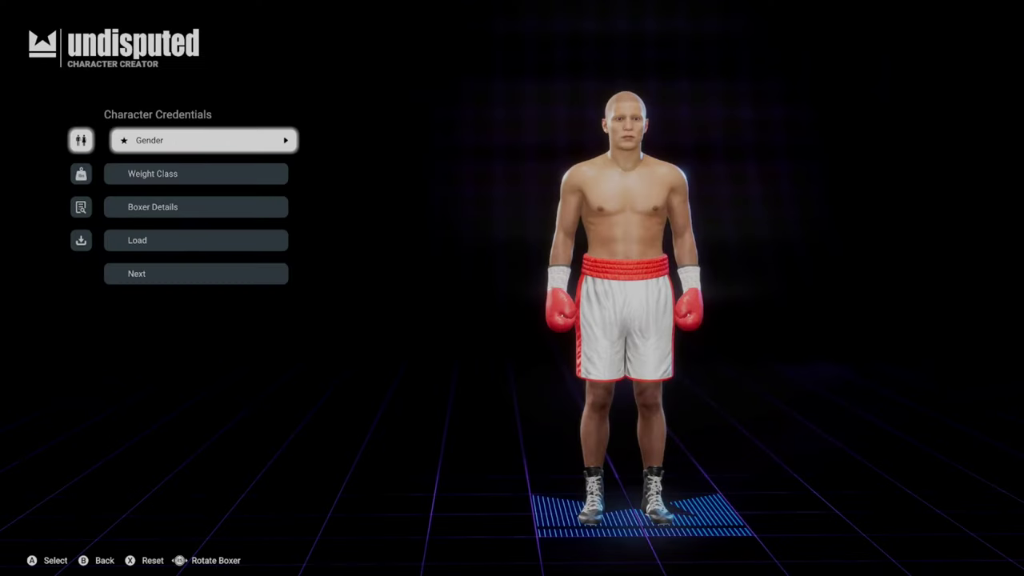
pyautogui.press('Up')
pyautogui.press('Up')
pyautogui.press('Down')
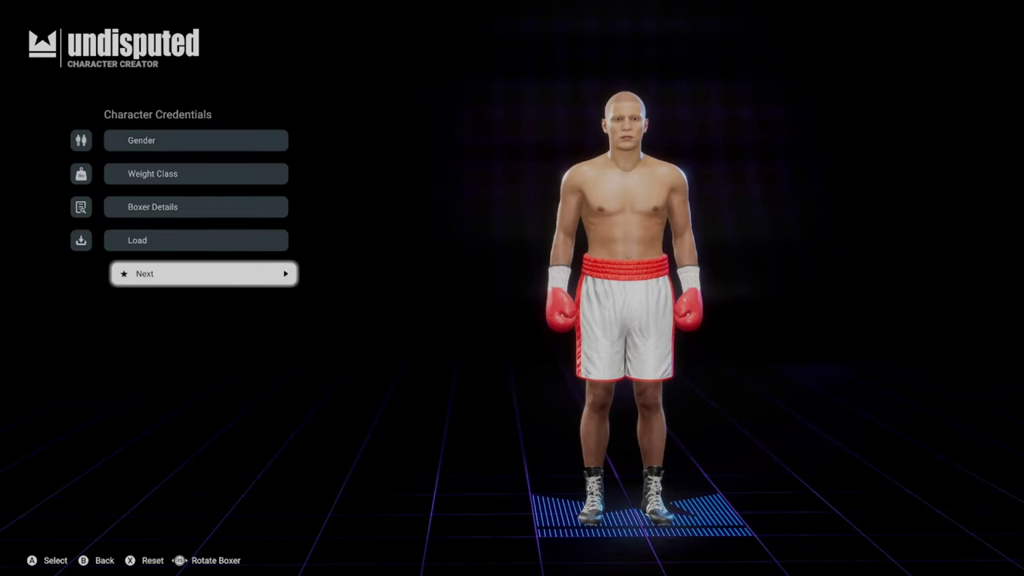
pyautogui.press('Up')
pyautogui.press('Down')
pyautogui.press('Up')
pyautogui.press('Down')
pyautogui.press('Up')
pyautogui.press('Down')
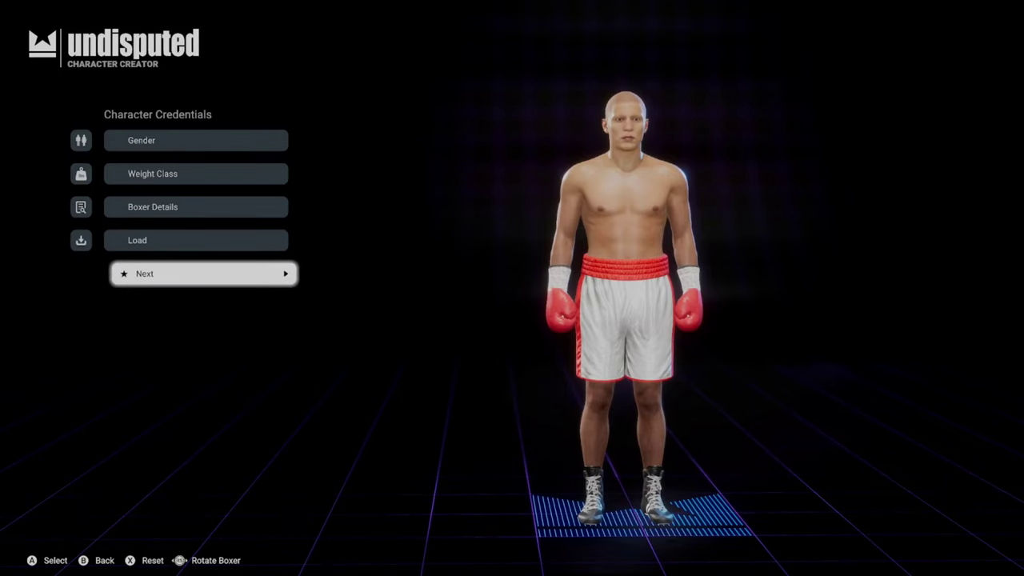
# Enter "a" as both the first name and last name in the new boxer's details
pyautogui.press('Return')
pyautogui.press('Return')
pyautogui.press('Up')
pyautogui.press('Up')
pyautogui.press('Return')
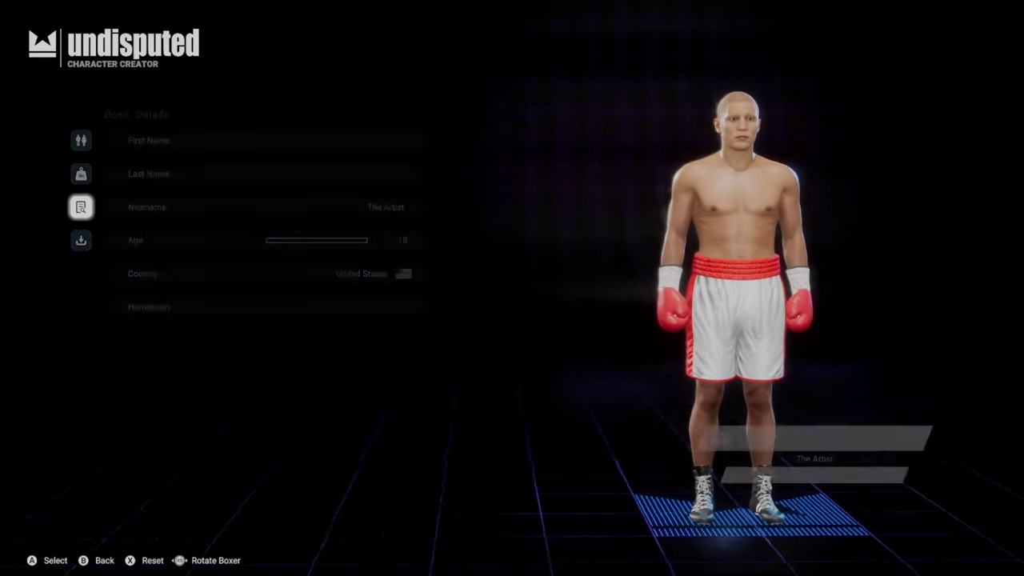
pyautogui.press('Return')
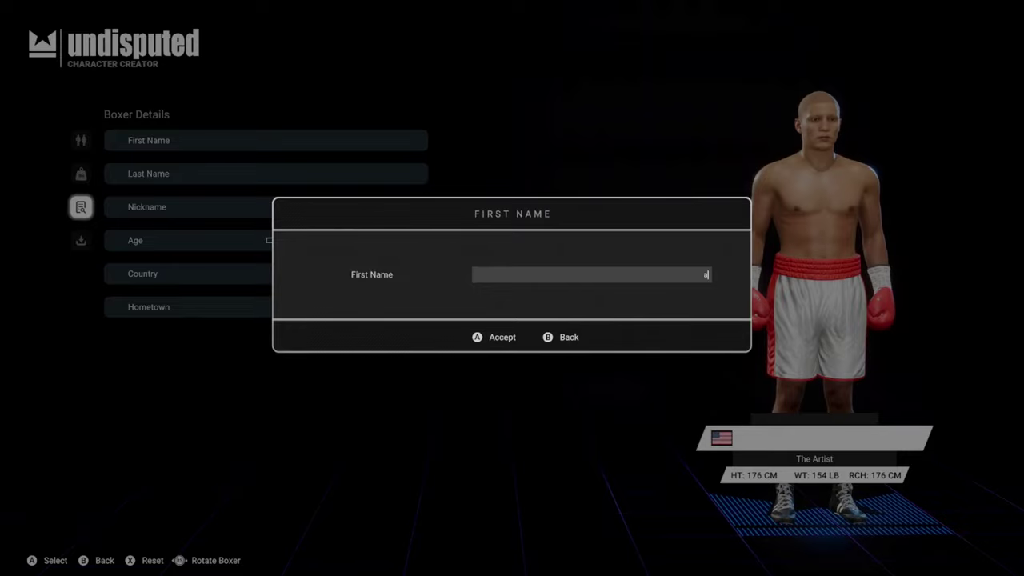
pyautogui.write('a')
pyautogui.press('Return')
pyautogui.press('Down')
pyautogui.press('Return')
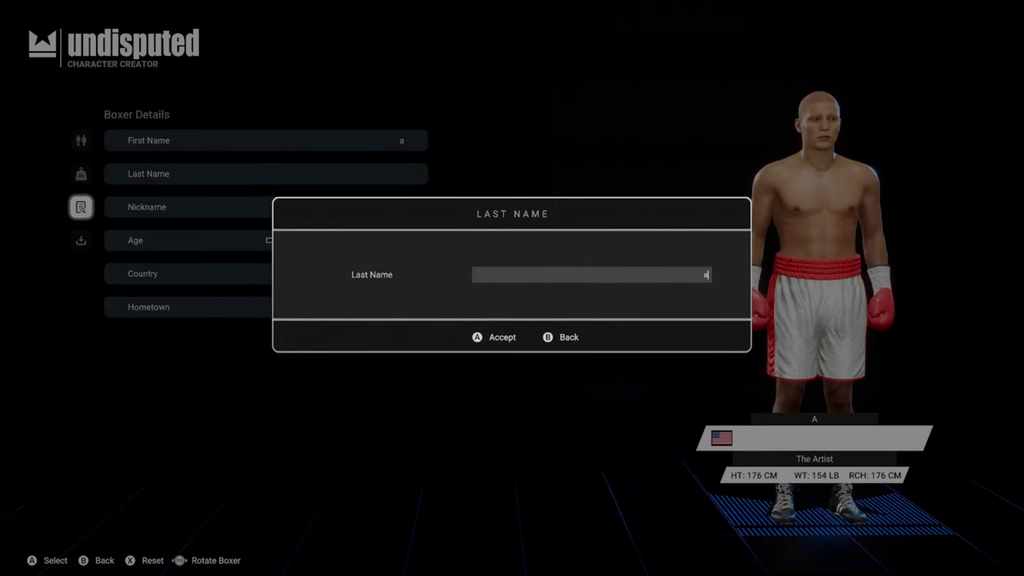
pyautogui.write('a')
pyautogui.press('Return')
pyautogui.press('Escape')
# Advance through the remaining character creator sections with default settings, then save the placeholder boxer and exit
pyautogui.press('Down')
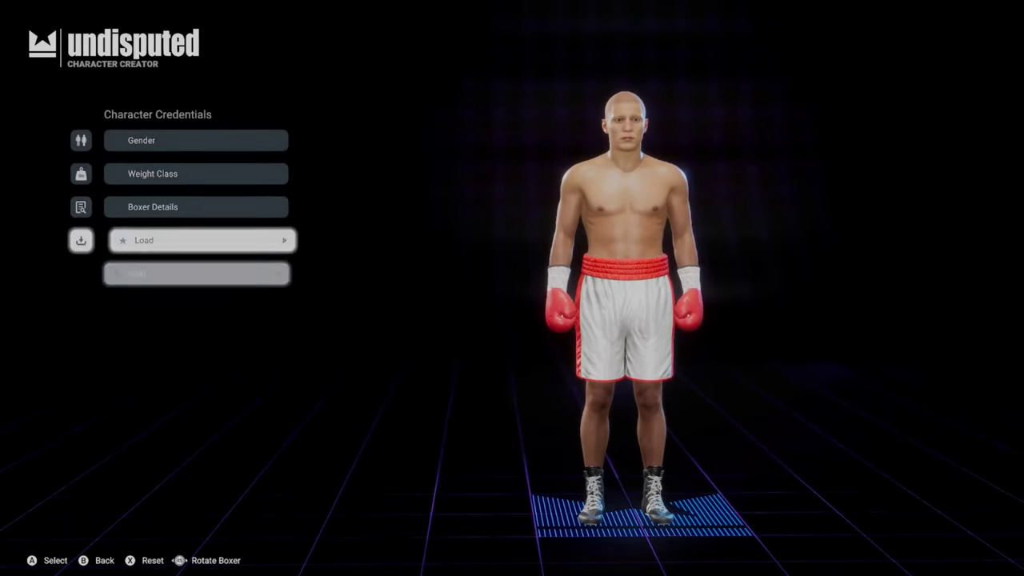
pyautogui.press('Down')
pyautogui.press('Return')
pyautogui.press('Up')
pyautogui.press('Return')
pyautogui.press('Up')
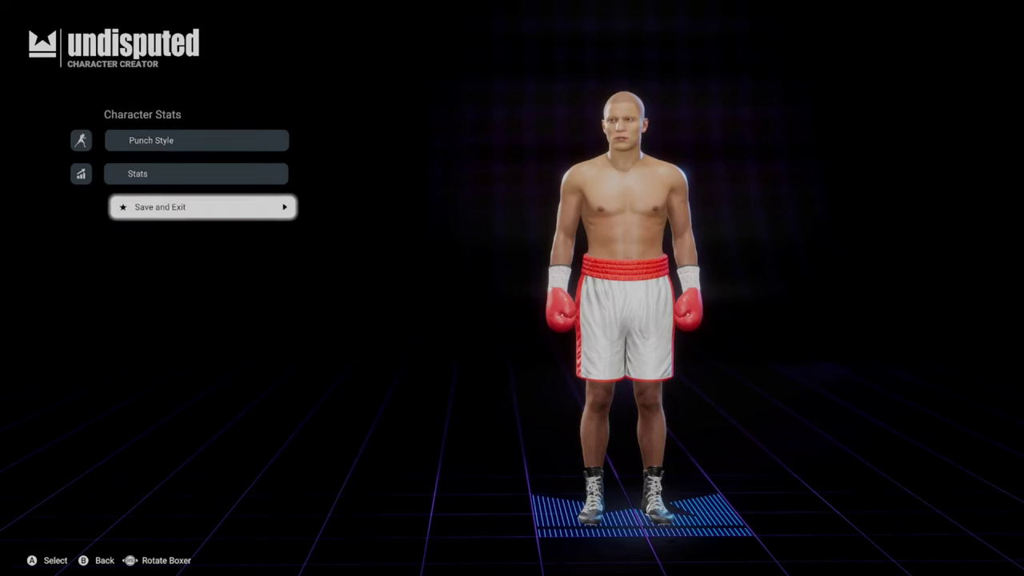
pyautogui.press('Return')
# Open My Collection and view the Shakur Stevenson and Abdullah Mason entries among the saved models
pyautogui.press('Right')
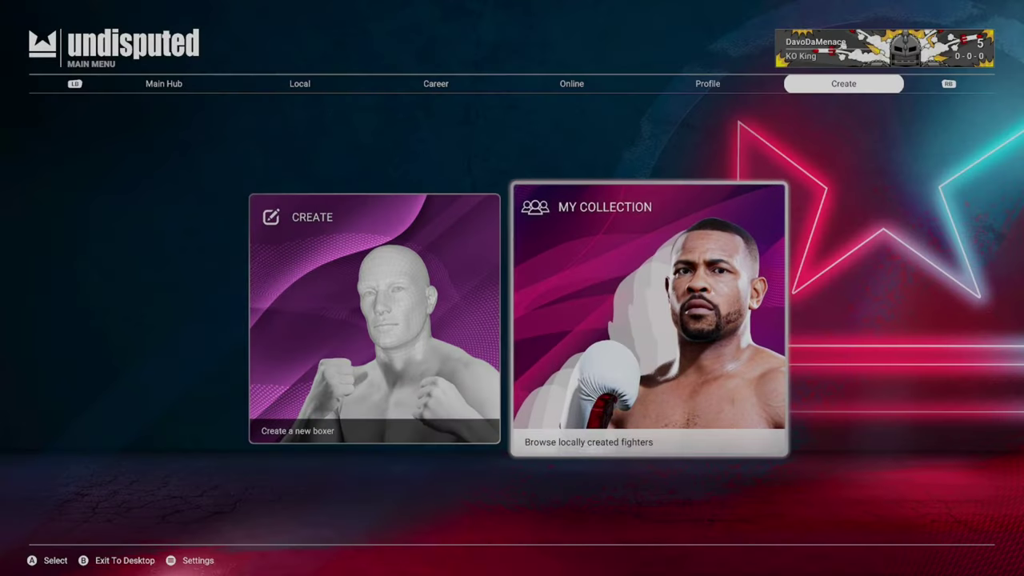
pyautogui.press('Return')
pyautogui.press('Down')
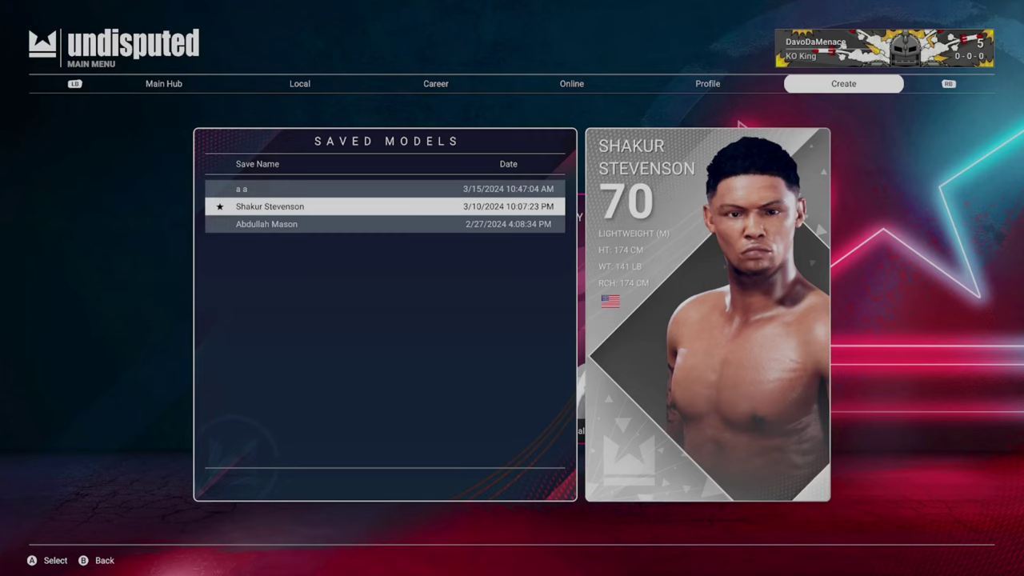
pyautogui.press('Down')
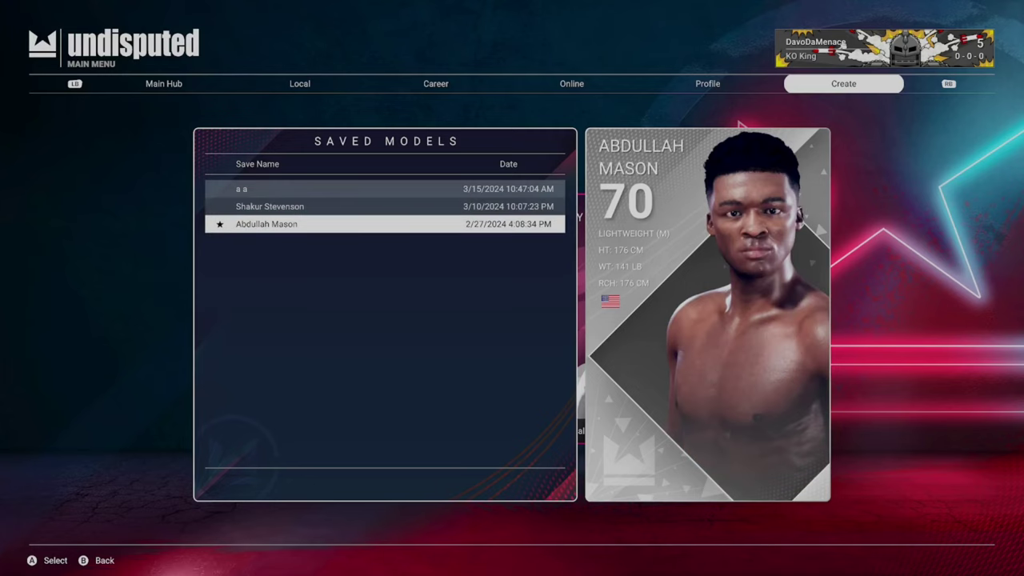
pyautogui.press('Up')
pyautogui.press('Up')
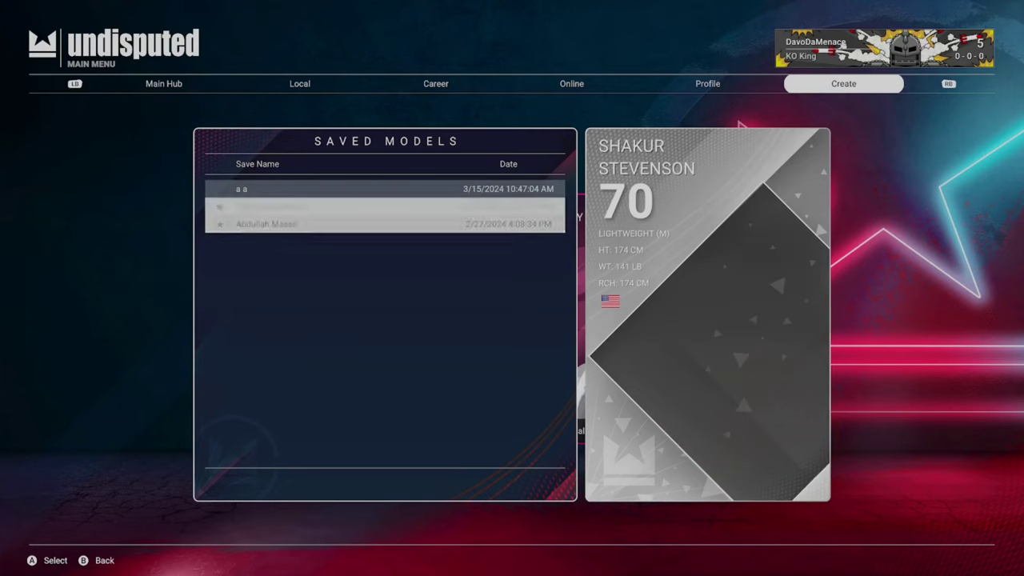
pyautogui.press('Up')
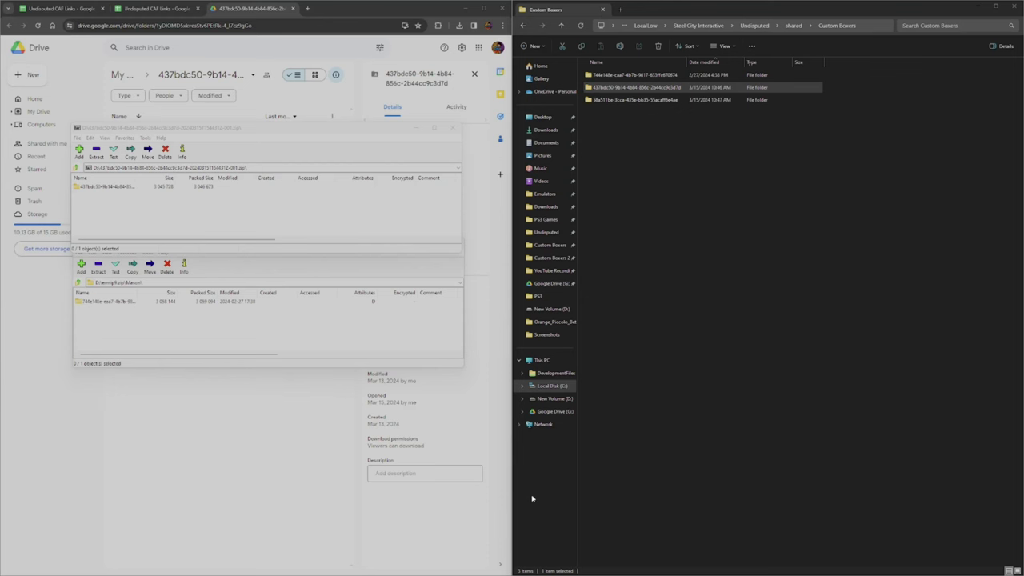
# Return to the CAF sheet in the browser, download the Adrien Broner file and close the extra tabs
pyautogui.click(60, 9)
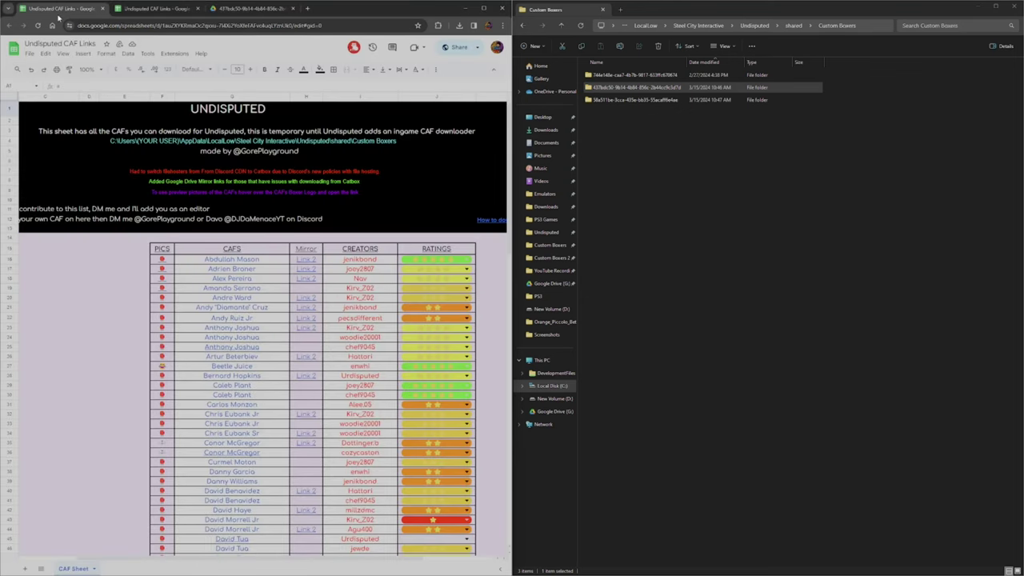
pyautogui.scroll(-1, 254, 290)
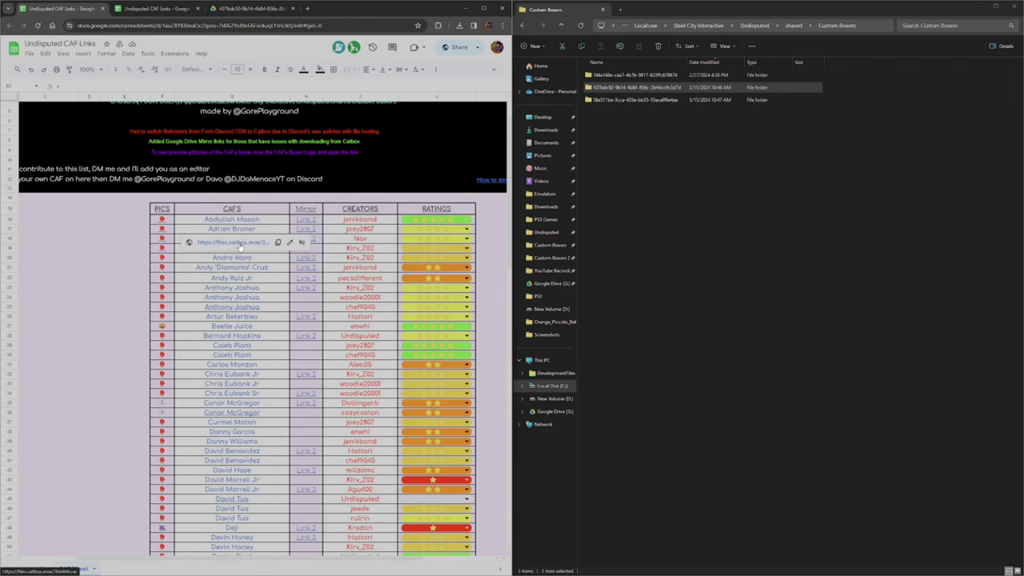
pyautogui.click(241, 245)
pyautogui.click(197, 9)
# Open the newly downloaded RAR archive in 7-Zip and extract its boxer folder into Custom Boxers
pyautogui.click(459, 25)
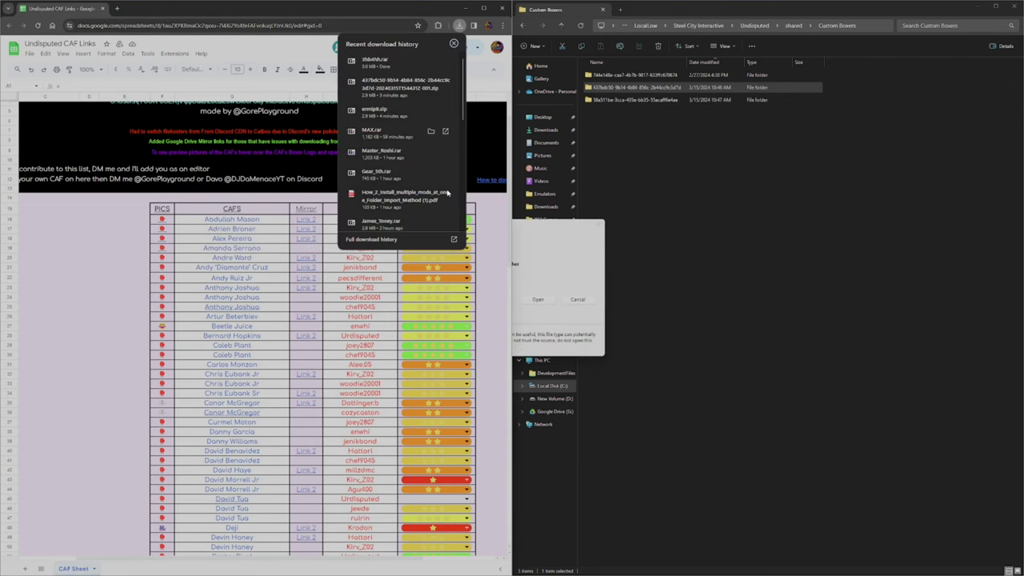
pyautogui.click(563, 264)
pyautogui.click(537, 299)
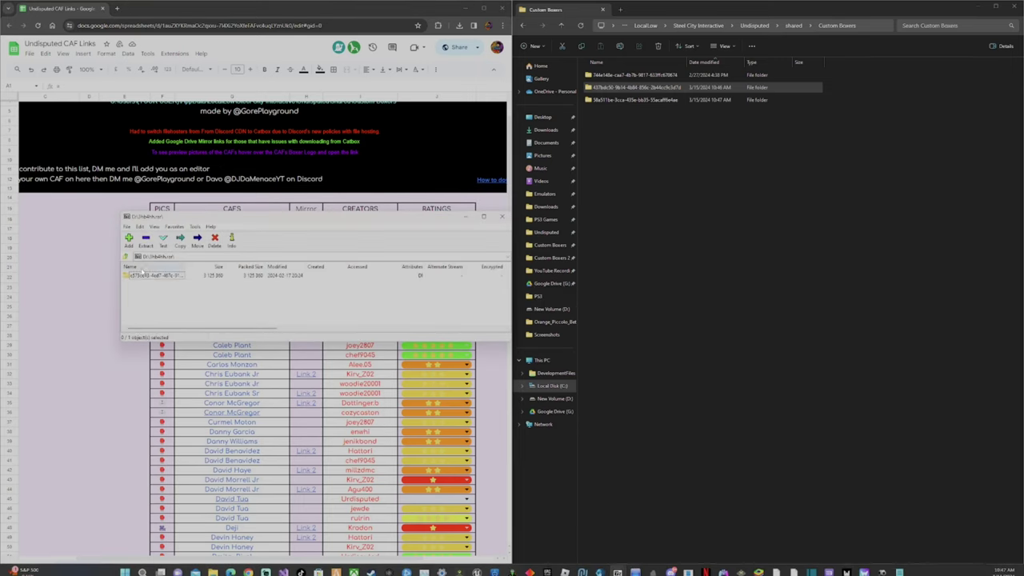
pyautogui.moveTo(146, 276); pyautogui.dragTo(641, 140)
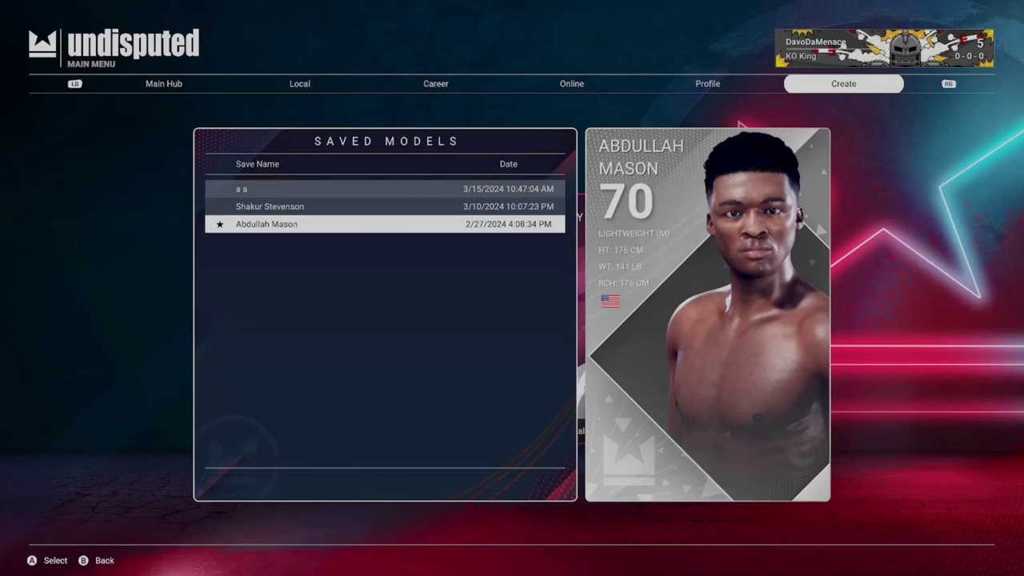
# Examine the preview cards of the Shakur Stevenson and Abdullah Mason entries in the saved models list
pyautogui.press('Up')
pyautogui.press('Down')
pyautogui.press('Up')
pyautogui.press('Down')
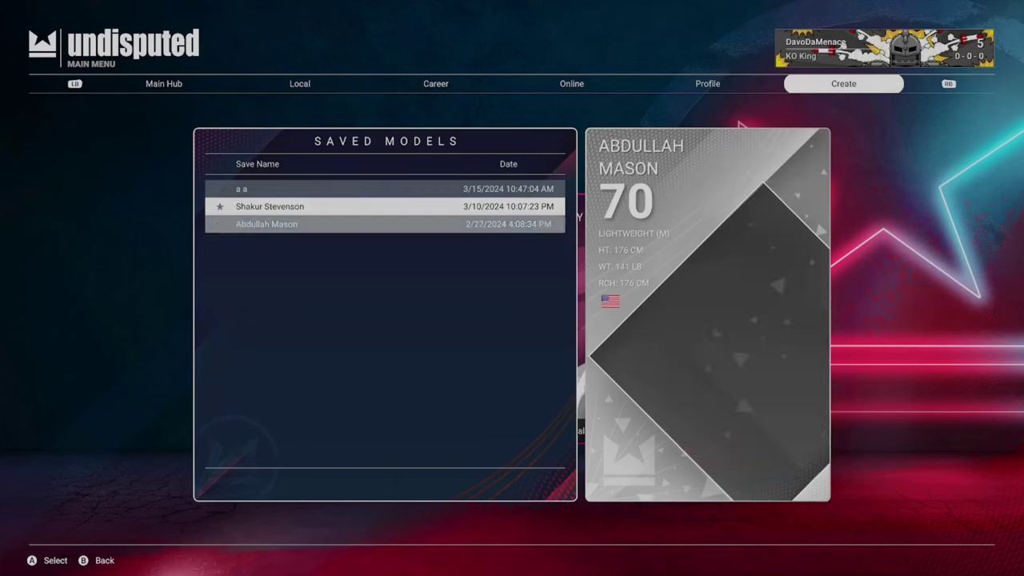
pyautogui.press('Up')
pyautogui.press('Down')
pyautogui.press('Up')
pyautogui.press('Down')
pyautogui.press('Up')
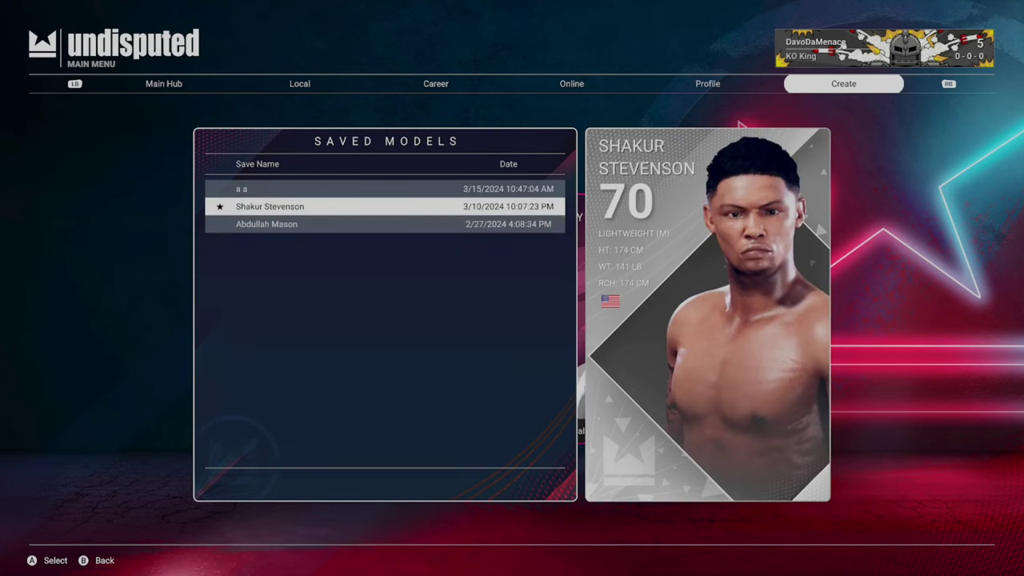
pyautogui.press('Down')
pyautogui.press('Up')
pyautogui.press('Down')
pyautogui.press('Up')
pyautogui.press('Down')
pyautogui.press('Up')
pyautogui.press('Up')
pyautogui.press('Down')
pyautogui.press('Up')
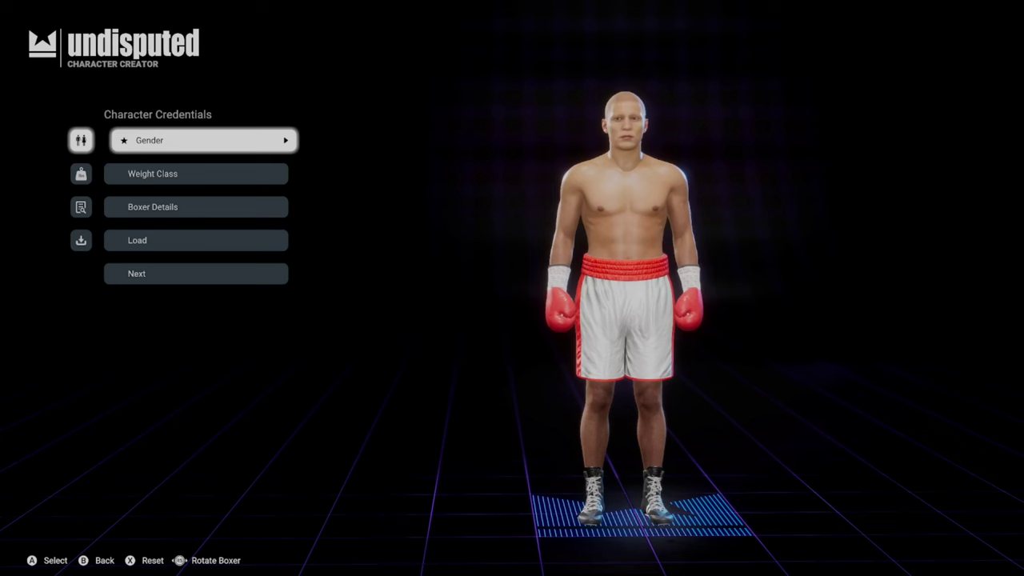
# Advance through the character creator with its default settings and save the placeholder boxer again
pyautogui.press('Up')
pyautogui.press('Return')
pyautogui.press('Up')
pyautogui.press('Return')
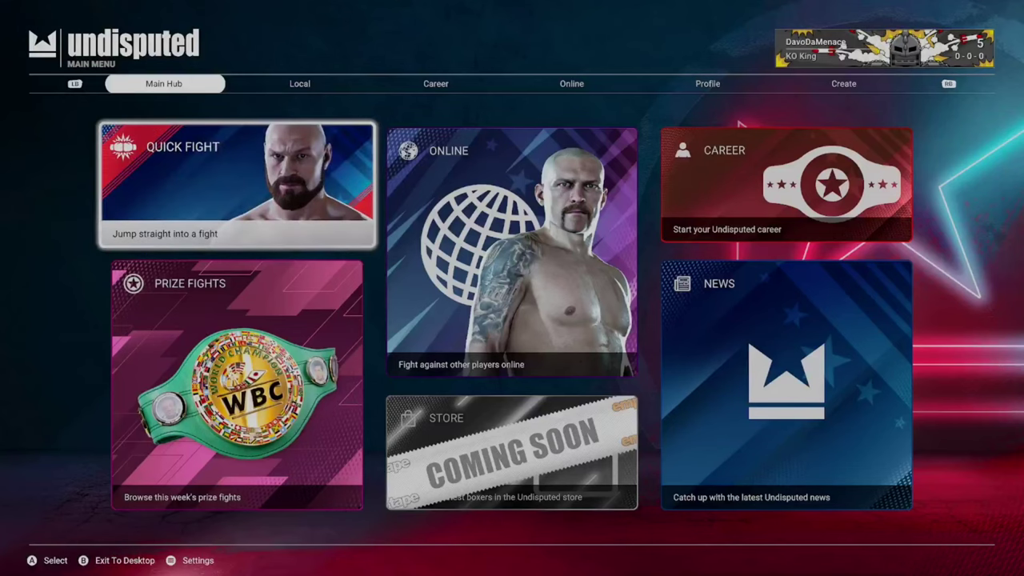
# Open the saved models in My Collection and view the Adrien Broner entry
pyautogui.press('q')
pyautogui.press('Right')
pyautogui.press('Return')
pyautogui.press('Down')
pyautogui.press('Down')
pyautogui.press('Down')
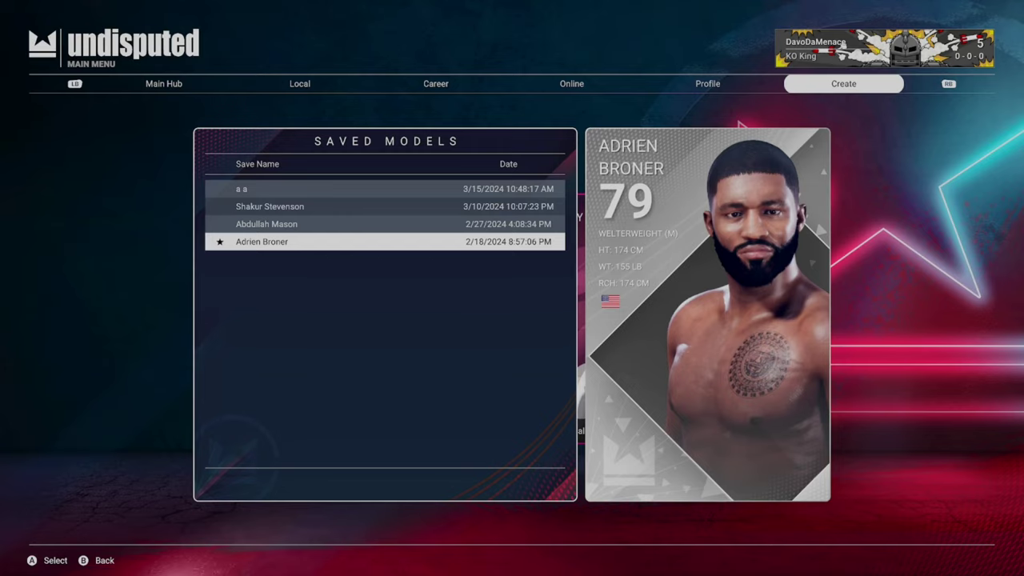
# Leave the saved models, set up a fight against the CPU and continue past side select to fighter select
pyautogui.press('Escape')
pyautogui.press('Left')
pyautogui.press('Right')
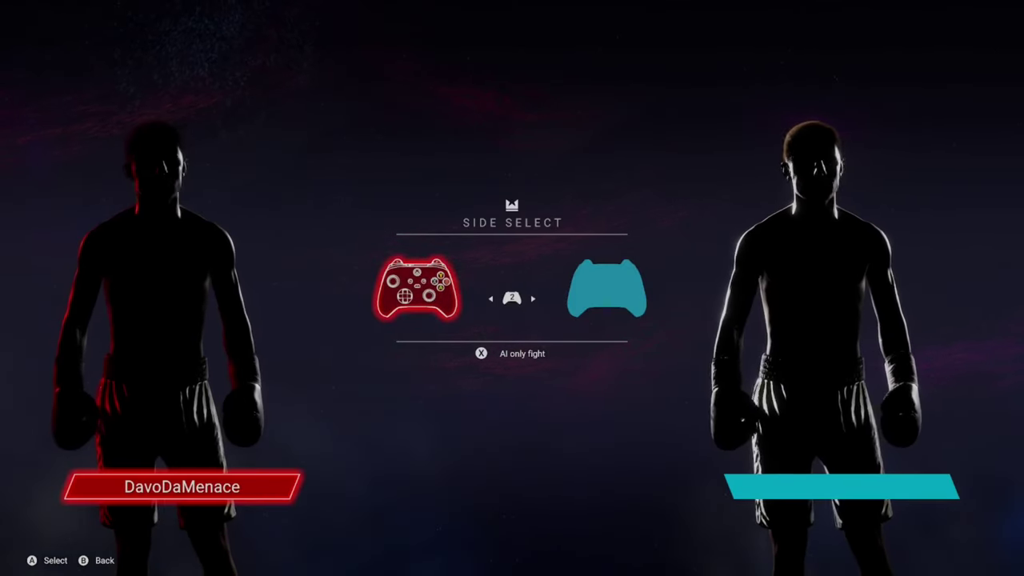
pyautogui.press('Return')
pyautogui.press('Return')
pyautogui.press('Escape')
pyautogui.press('e')
pyautogui.press('e')
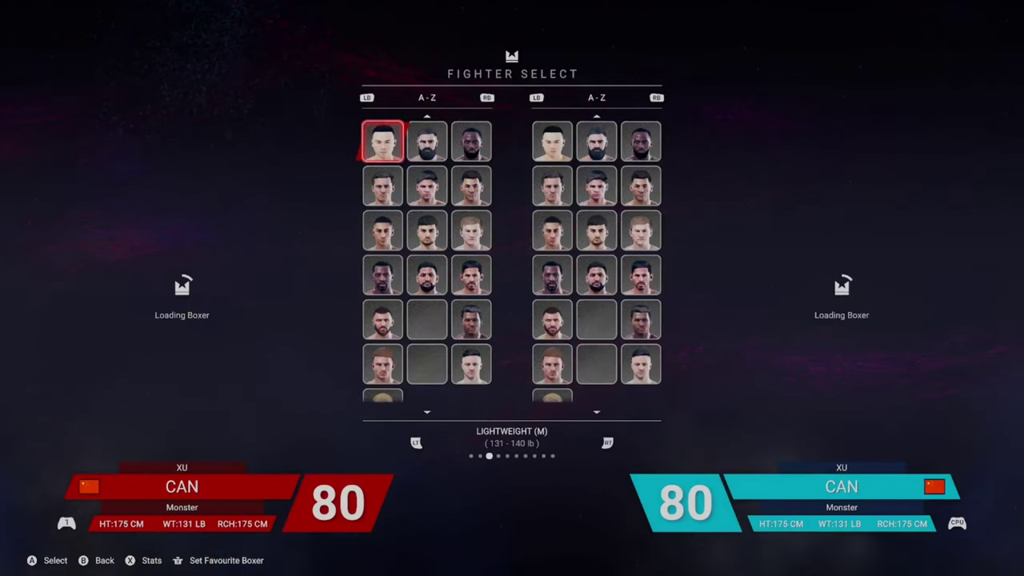
# Filter the red corner's roster to Created Fighters and view Shakur Stevenson at Lightweight and Adrien Broner at Welterweight
pyautogui.press('q')
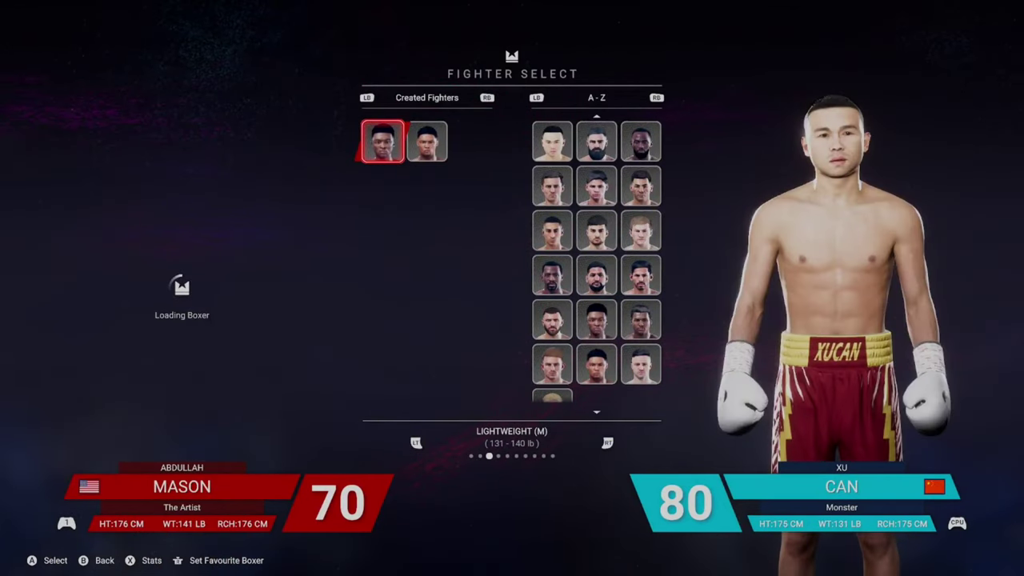
pyautogui.press('Right')
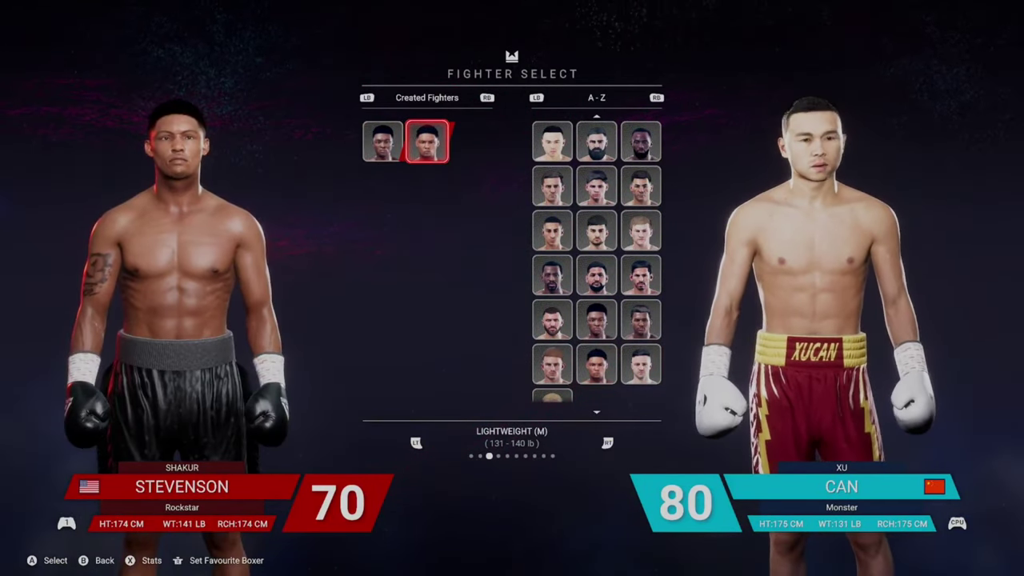
pyautogui.press('e')
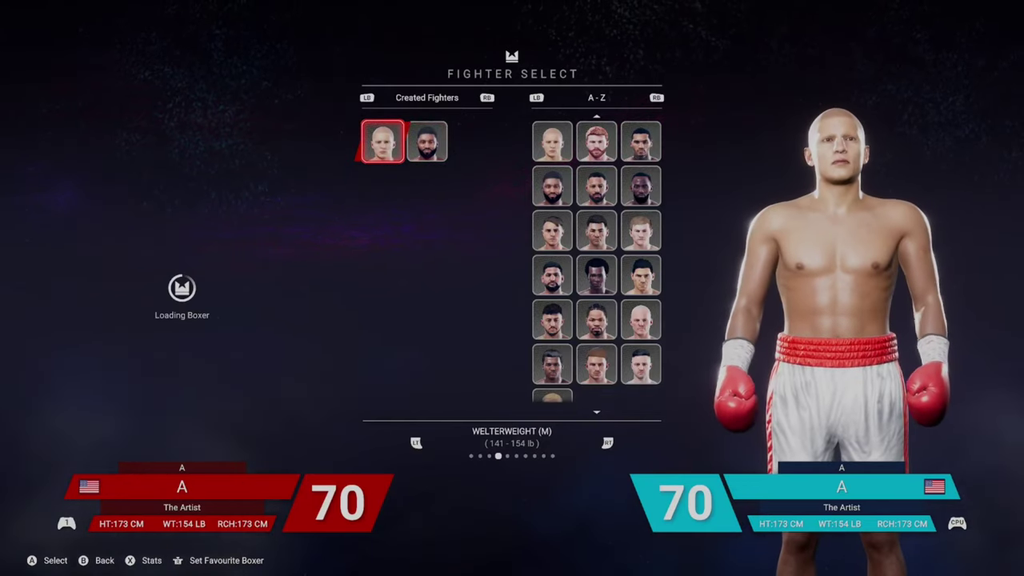
pyautogui.press('Right')
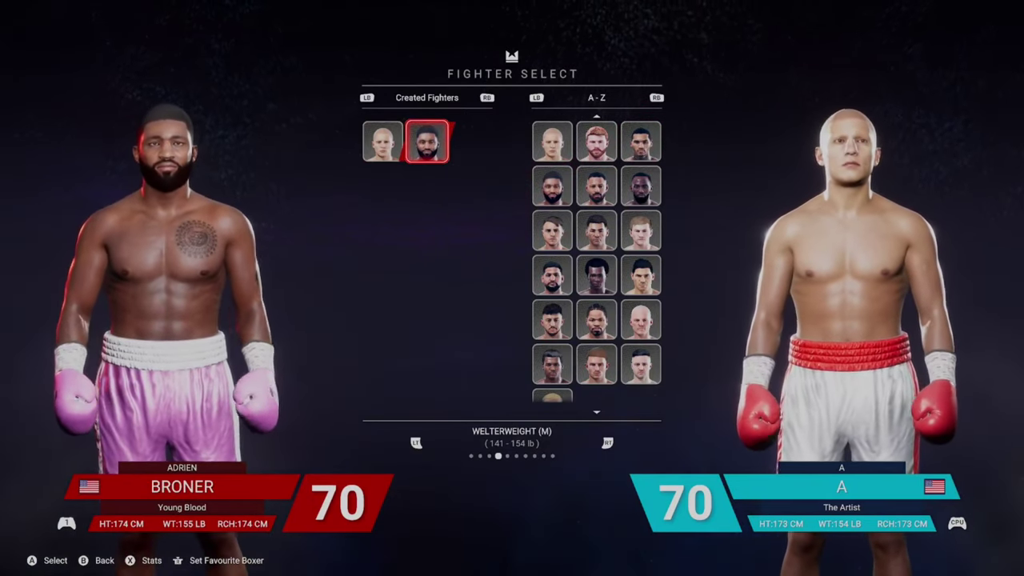